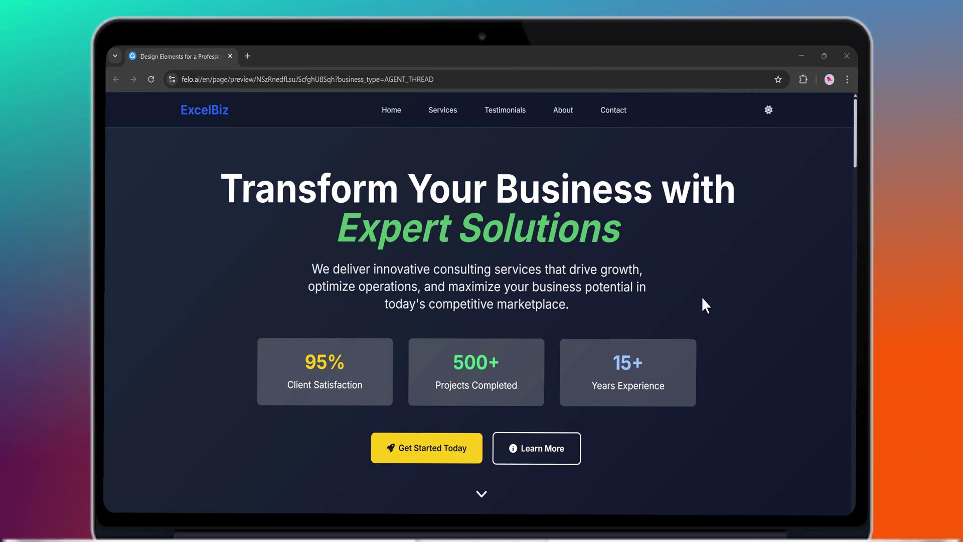
# Step: Browse the dark ExcelBiz preview, then switch it to the light blue theme
pyautogui.scroll(-4, 702, 297)
pyautogui.scroll(-8, 703, 300)
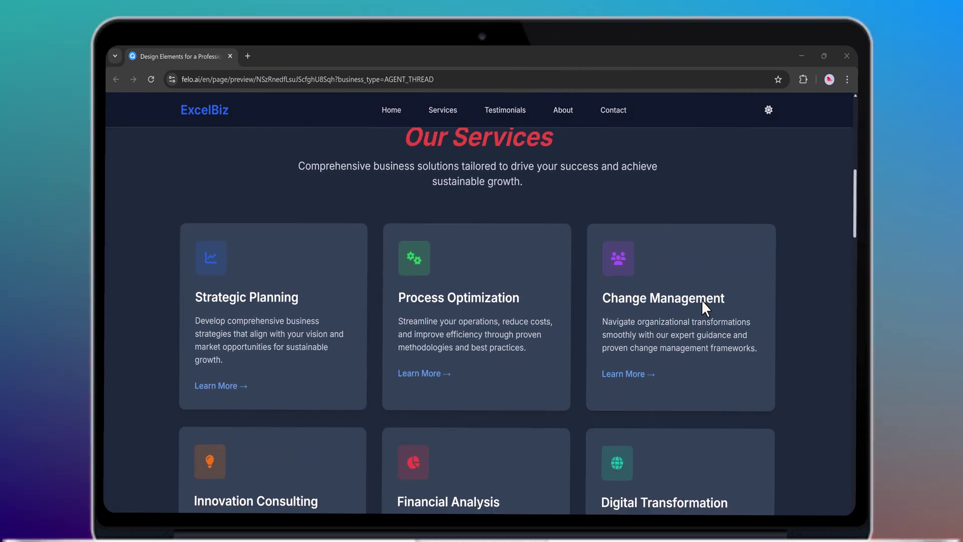
pyautogui.scroll(-15, 703, 301)
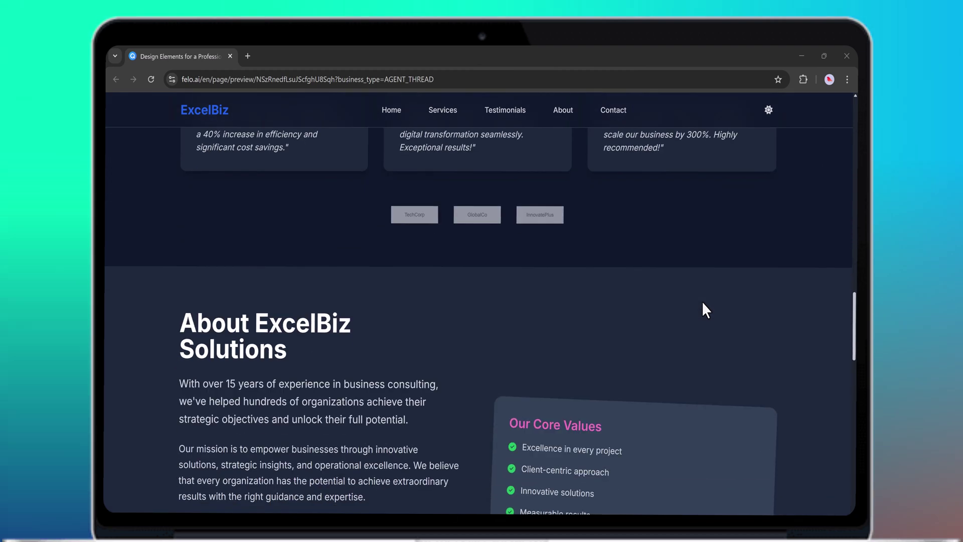
pyautogui.scroll(-6, 702, 301)
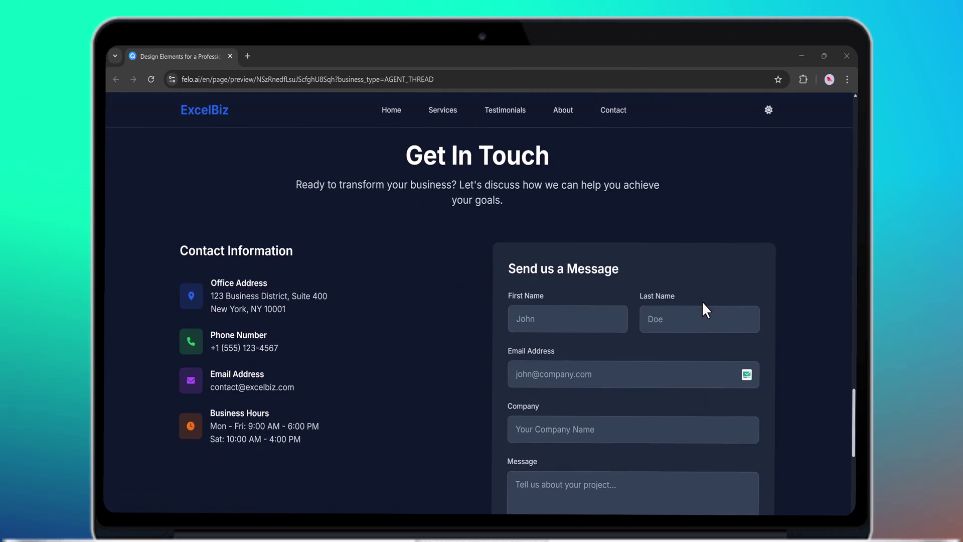
pyautogui.scroll(-7, 735, 303)
pyautogui.scroll(6, 734, 304)
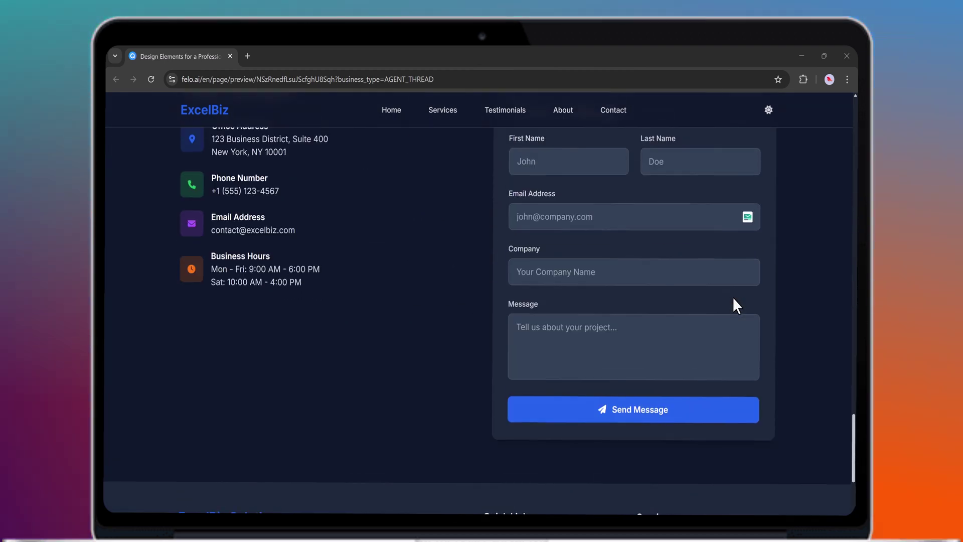
pyautogui.scroll(20, 733, 298)
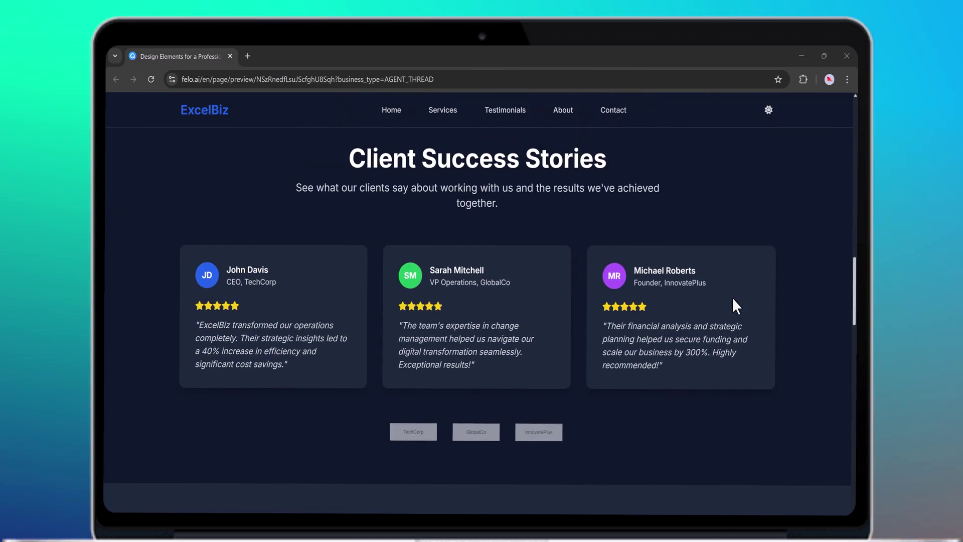
pyautogui.scroll(10, 732, 297)
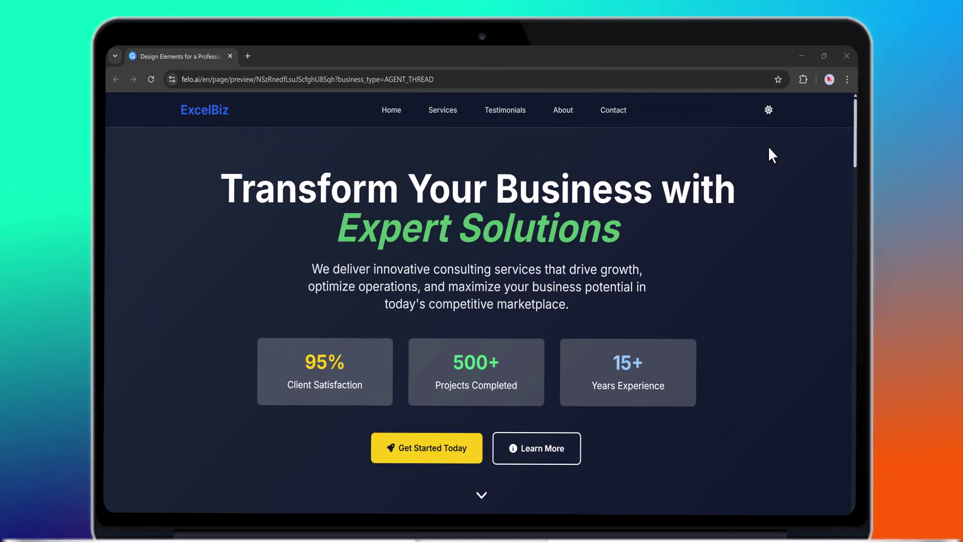
pyautogui.click(772, 113)
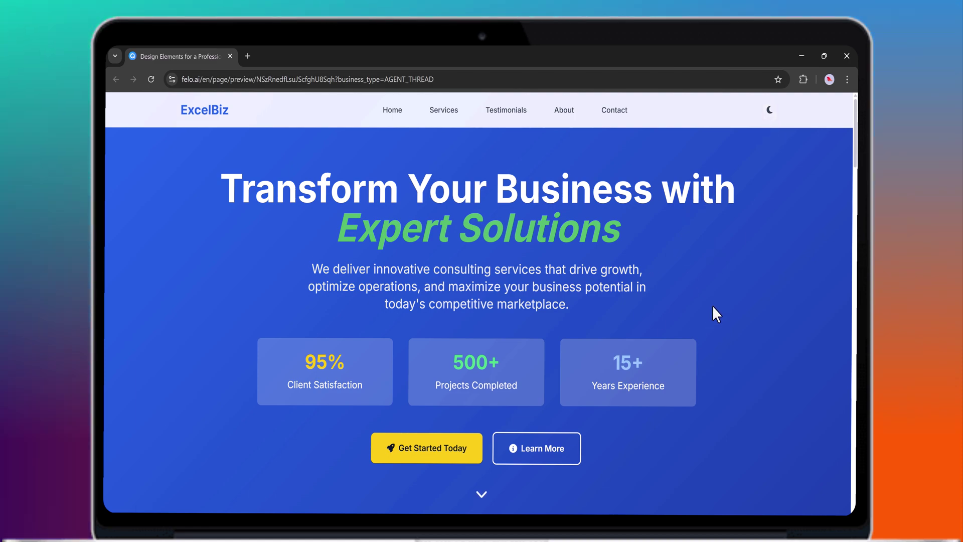
# Step: Jump to the Services, Testimonials and About sections of the light-themed site
pyautogui.scroll(-4, 712, 305)
pyautogui.scroll(-15, 716, 315)
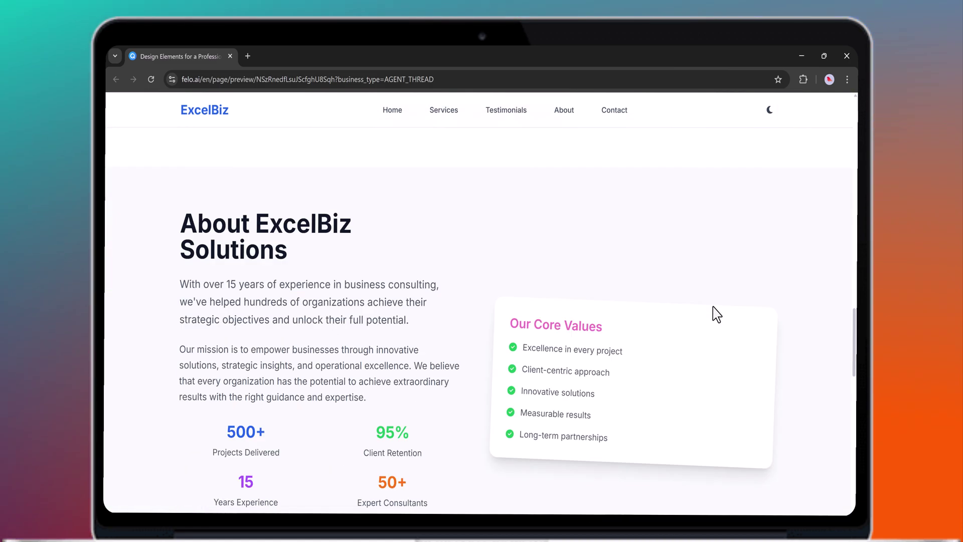
pyautogui.scroll(-5, 715, 314)
pyautogui.scroll(10, 714, 311)
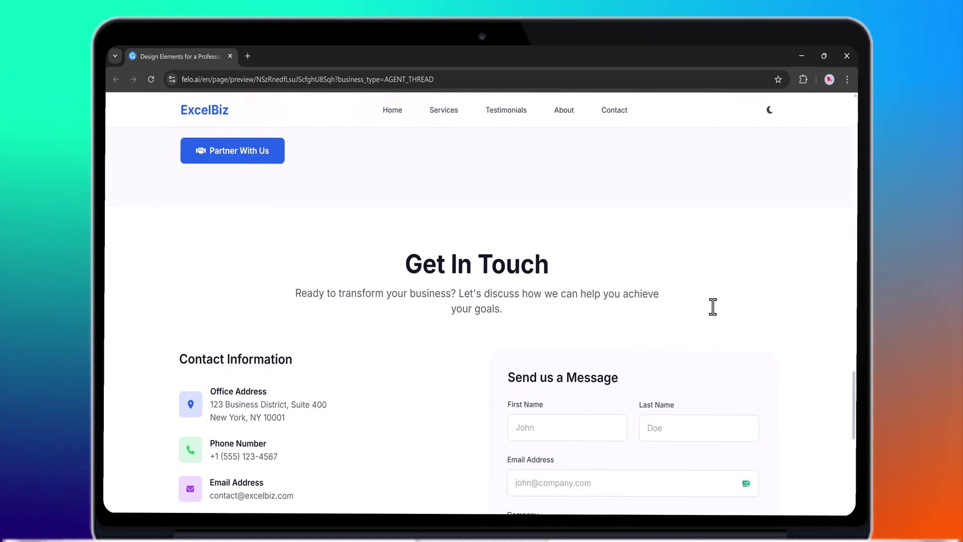
pyautogui.scroll(10, 712, 303)
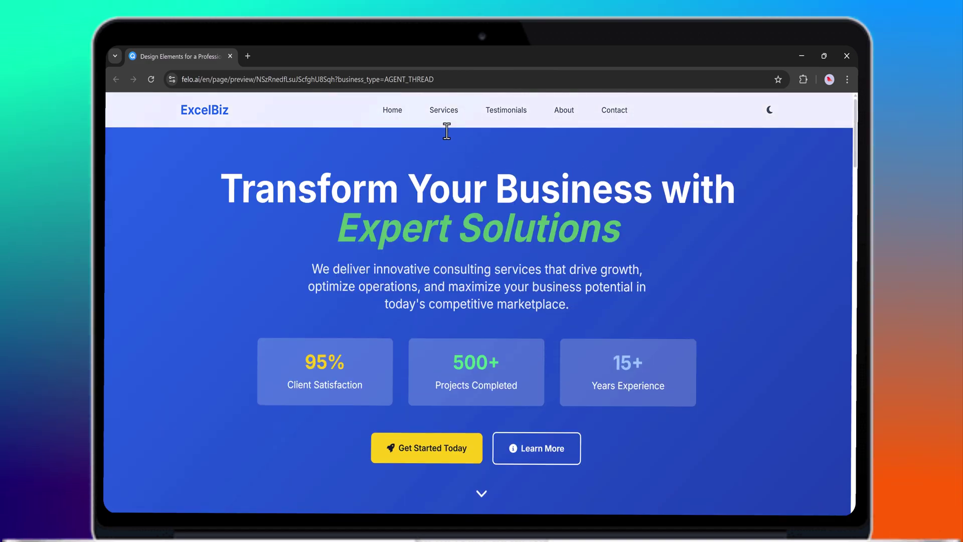
pyautogui.click(448, 111)
pyautogui.click(506, 113)
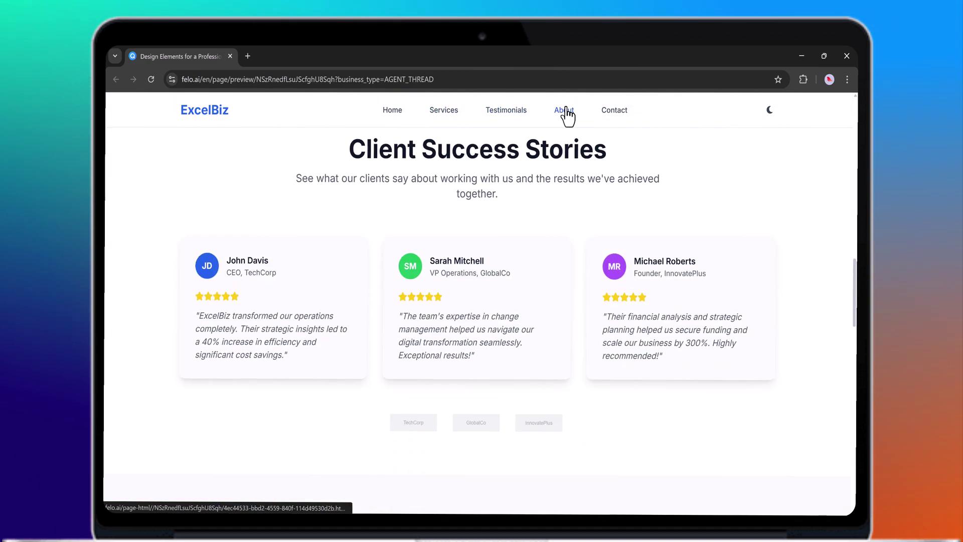
pyautogui.click(564, 113)
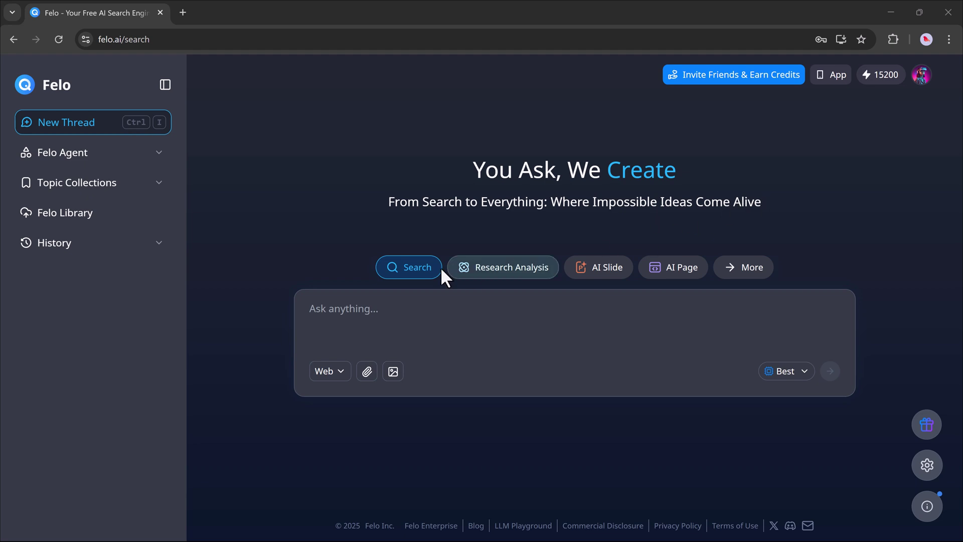
pyautogui.click(408, 297)
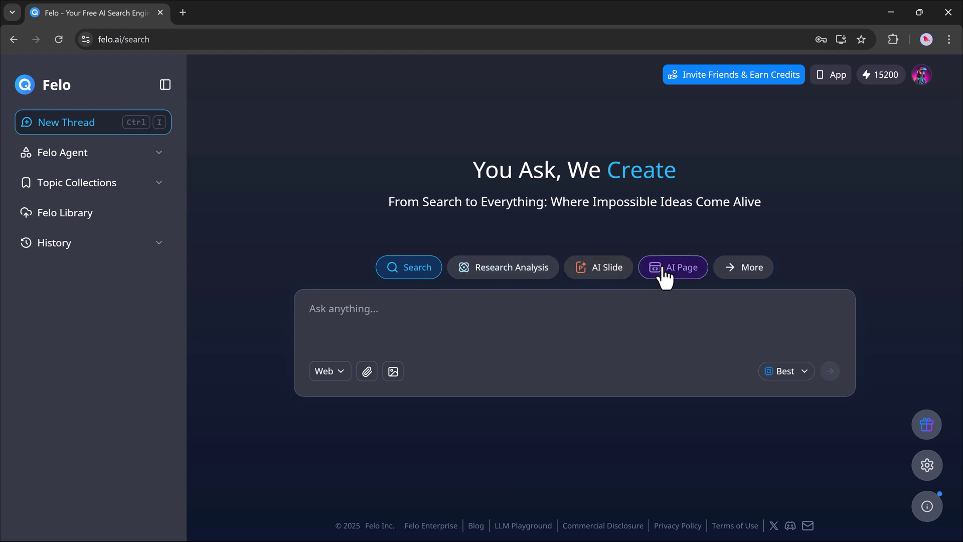
pyautogui.click(338, 373)
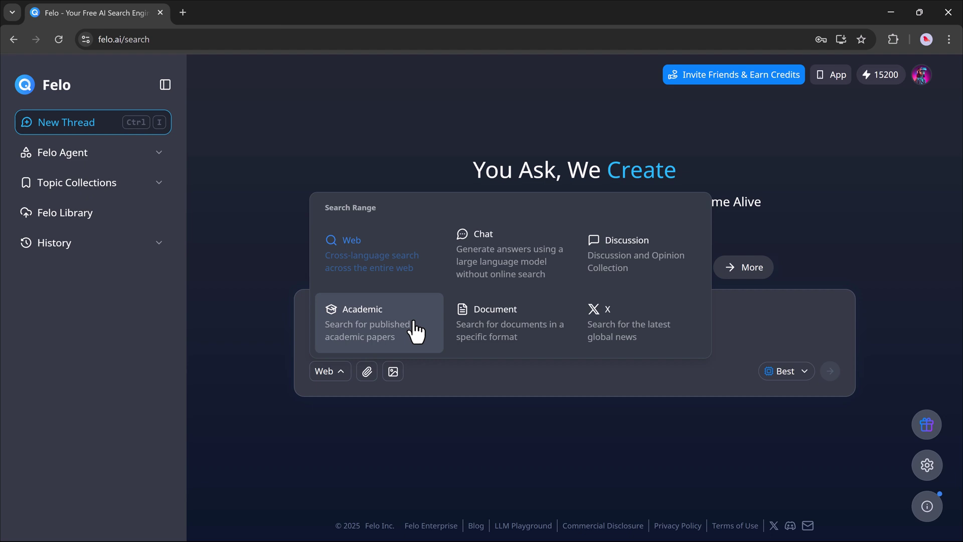
pyautogui.click(720, 331)
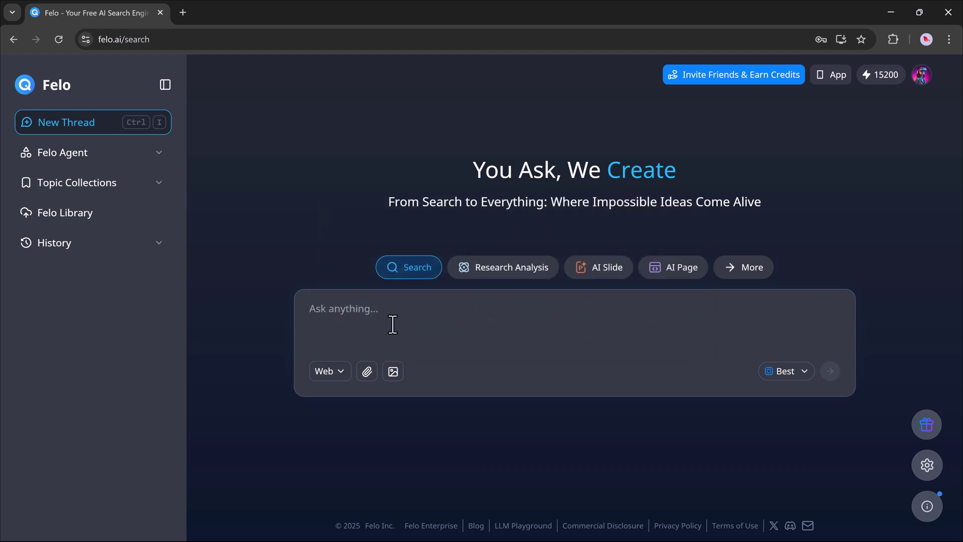
pyautogui.click(89, 165)
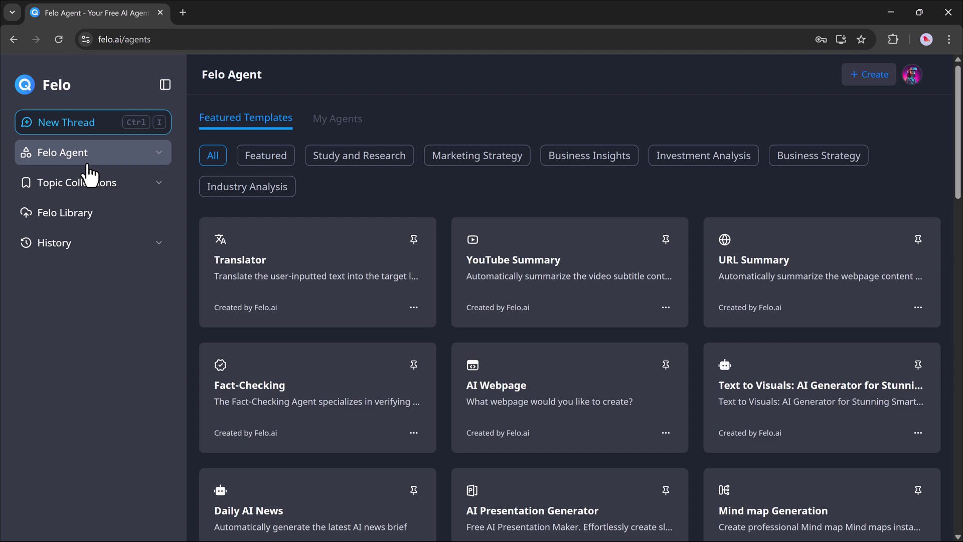
pyautogui.scroll(-5, 324, 279)
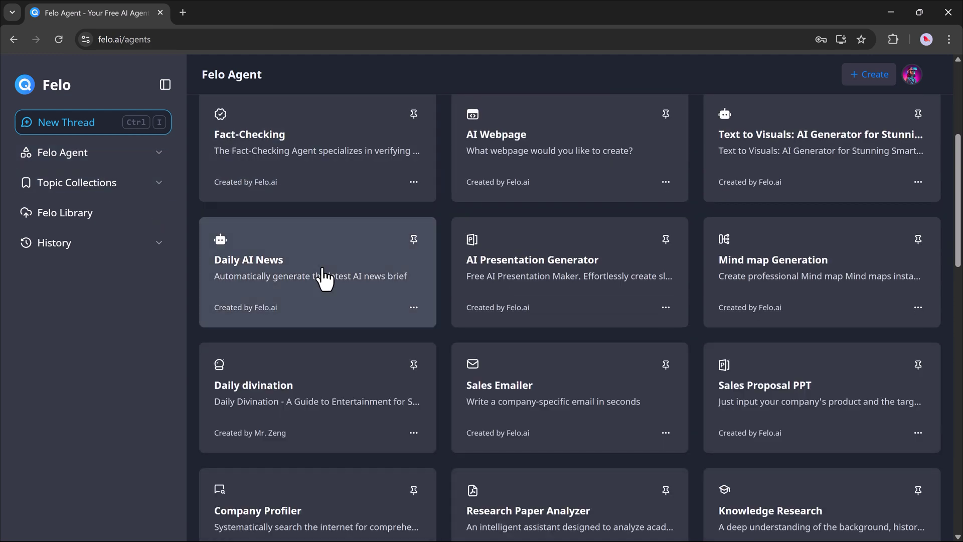
pyautogui.scroll(-6, 322, 269)
pyautogui.scroll(5, 323, 271)
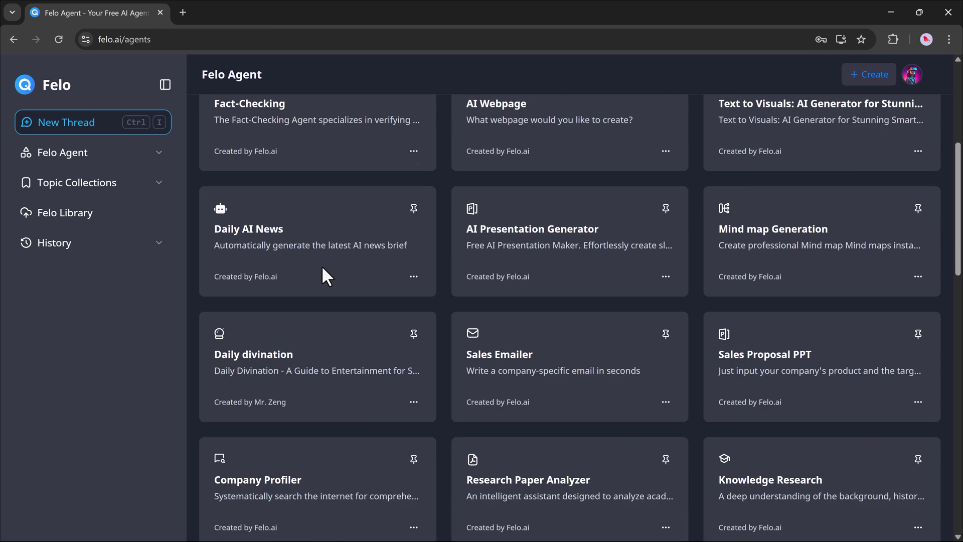
pyautogui.scroll(3, 323, 269)
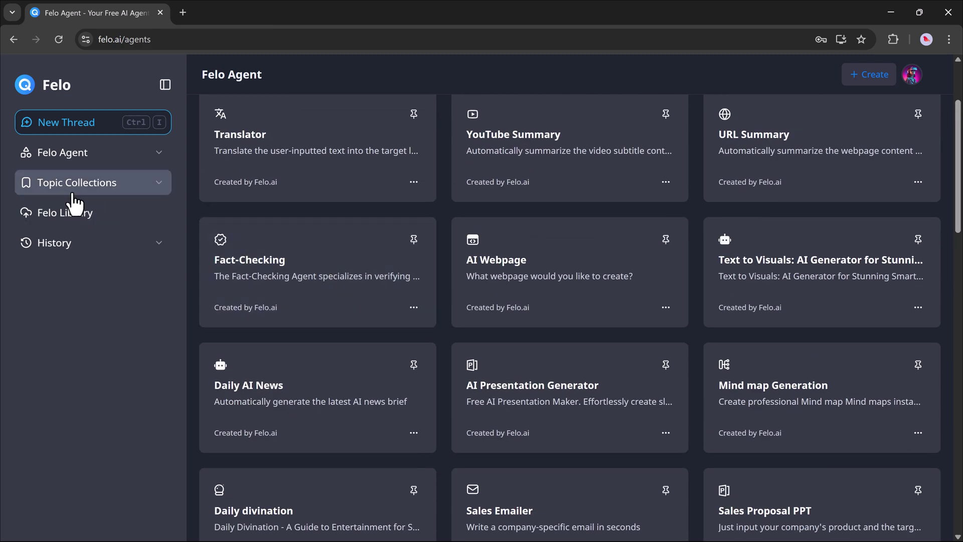
pyautogui.click(72, 131)
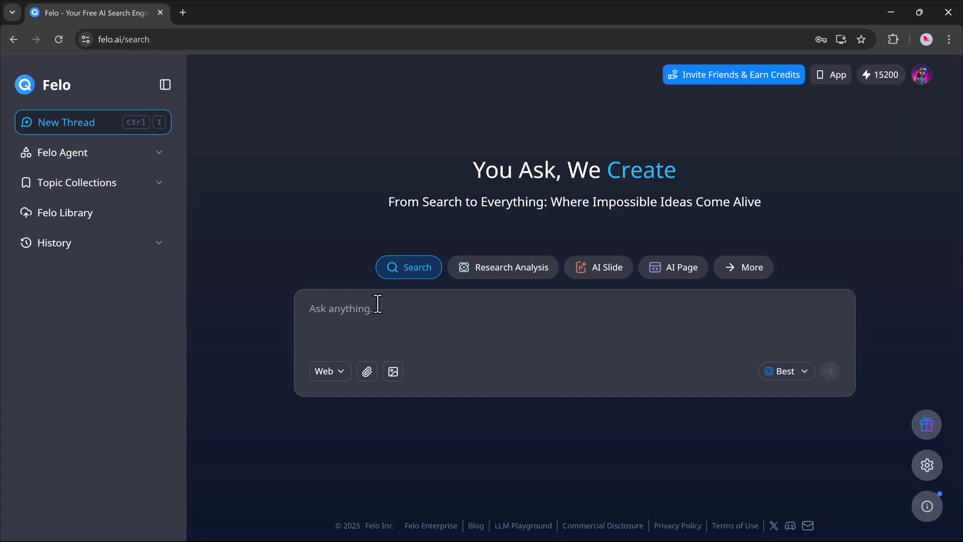
# Step: Paste 'How to create a portfolio website', check the Best model options, and submit it
pyautogui.click(350, 313)
pyautogui.write('How to create a portfolio website')
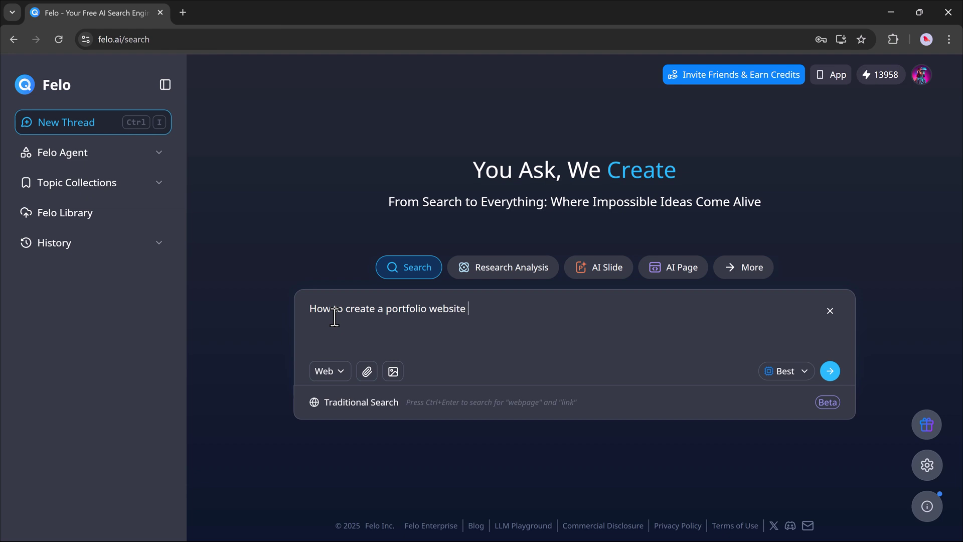
pyautogui.click(789, 374)
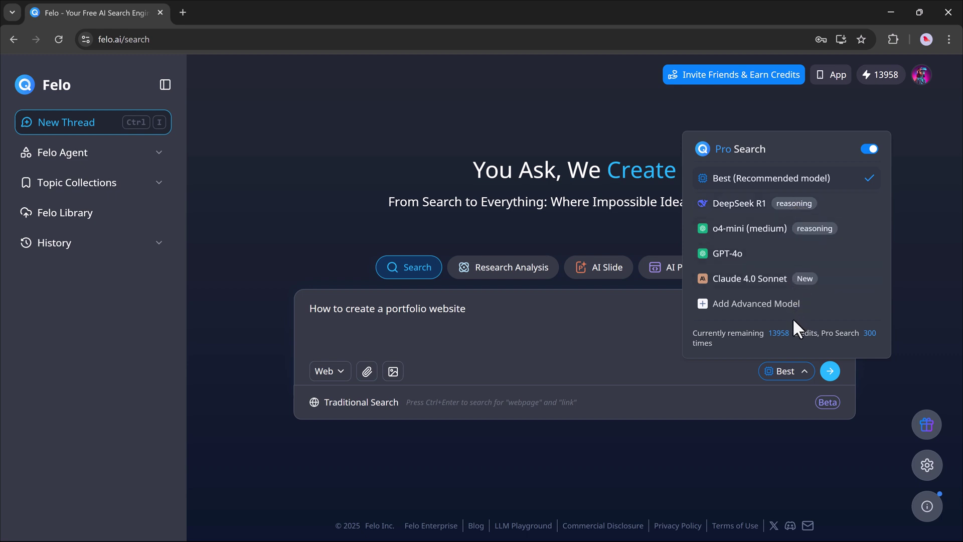
pyautogui.click(830, 371)
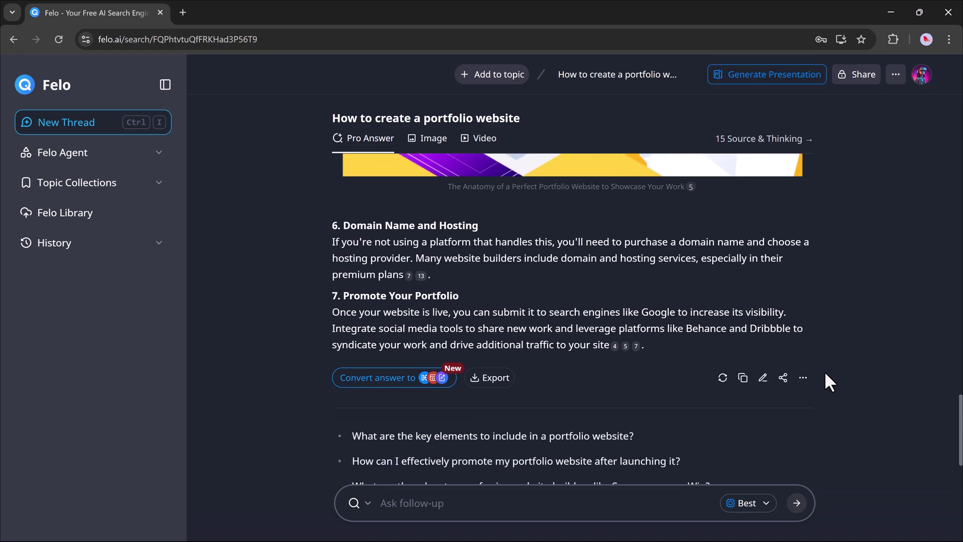
# Step: View the image and video results for the portfolio question, then return to the answer
pyautogui.scroll(20, 841, 368)
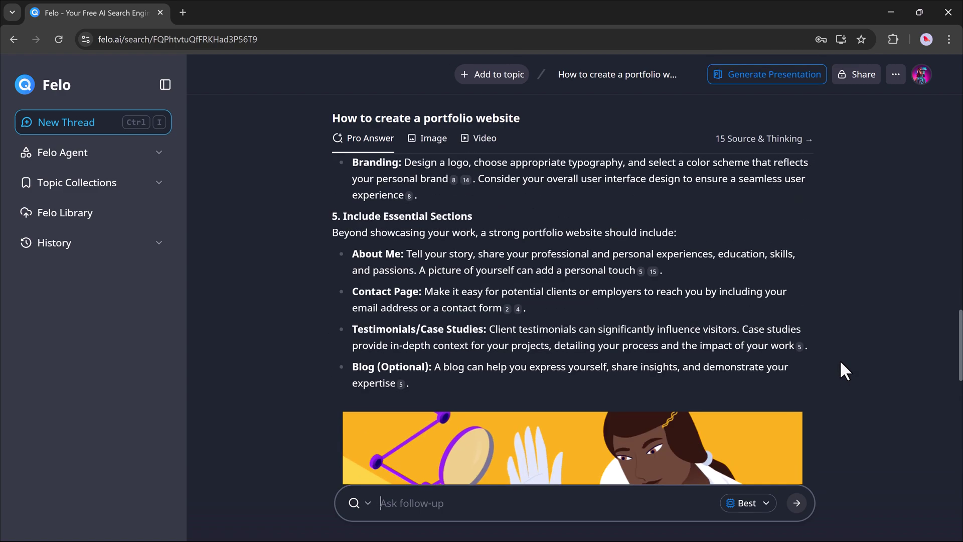
pyautogui.scroll(5, 841, 357)
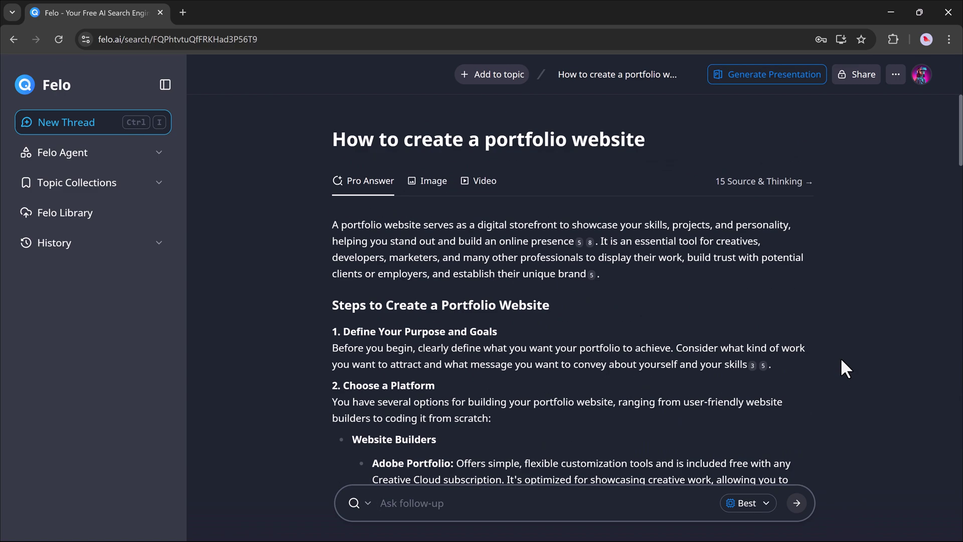
pyautogui.click(435, 187)
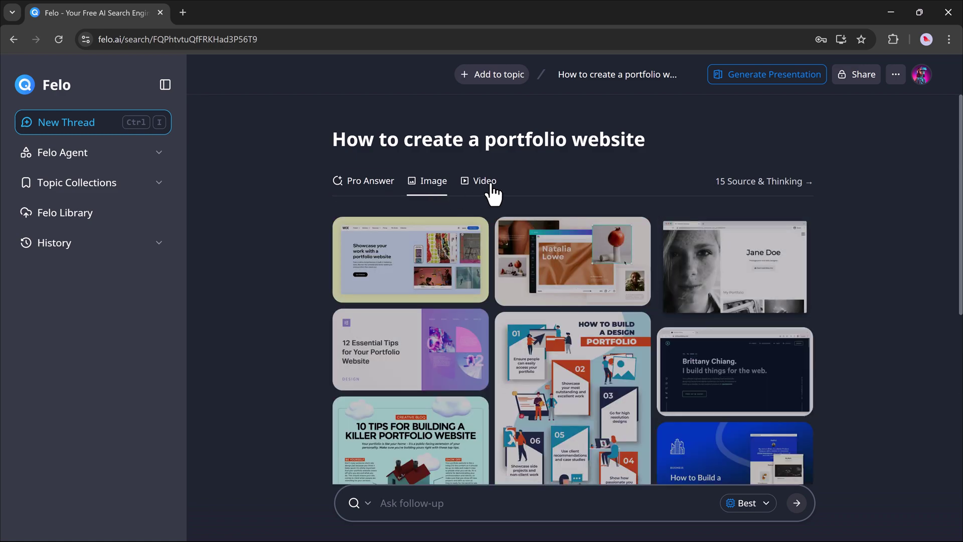
pyautogui.click(489, 188)
pyautogui.click(383, 190)
# Step: Ask the follow-up about key portfolio website elements, then start a new empty thread
pyautogui.scroll(-20, 538, 283)
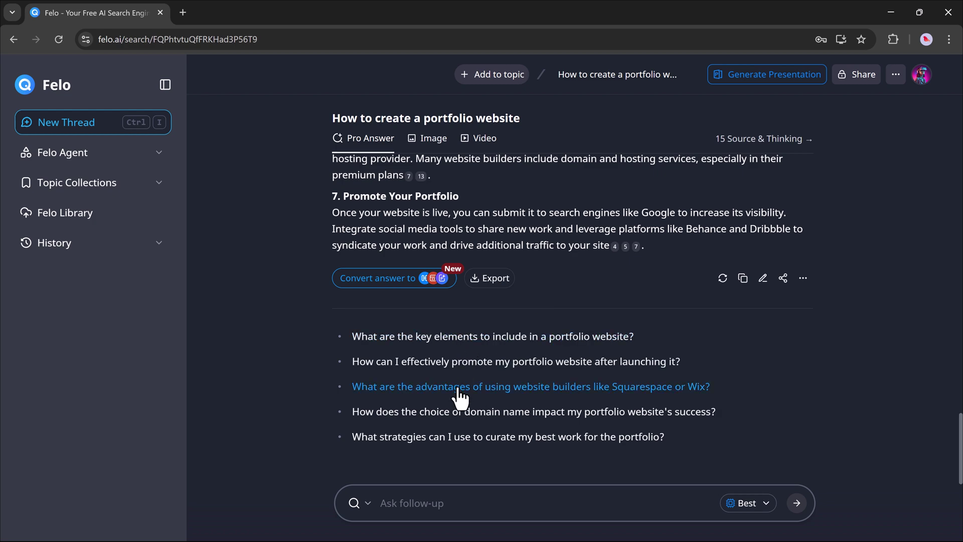
pyautogui.click(460, 339)
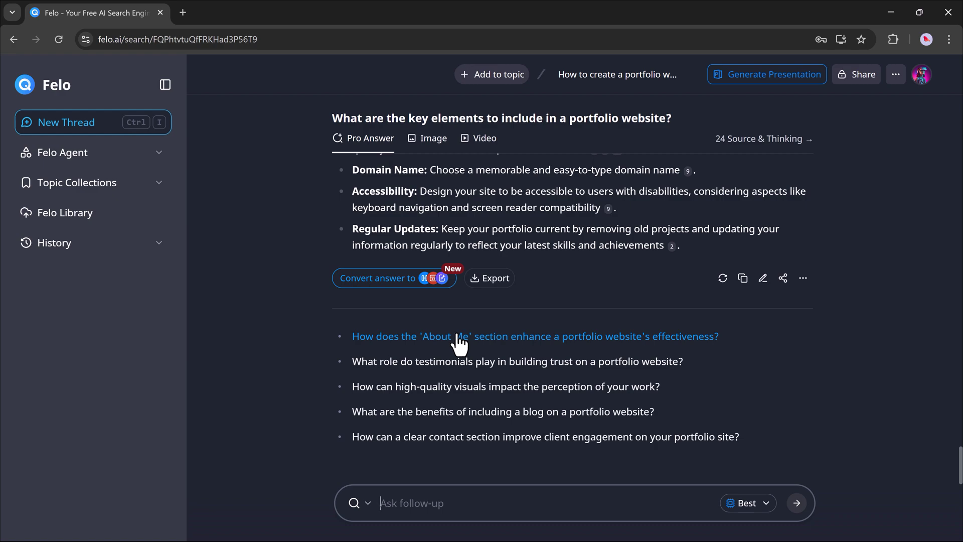
pyautogui.scroll(20, 459, 344)
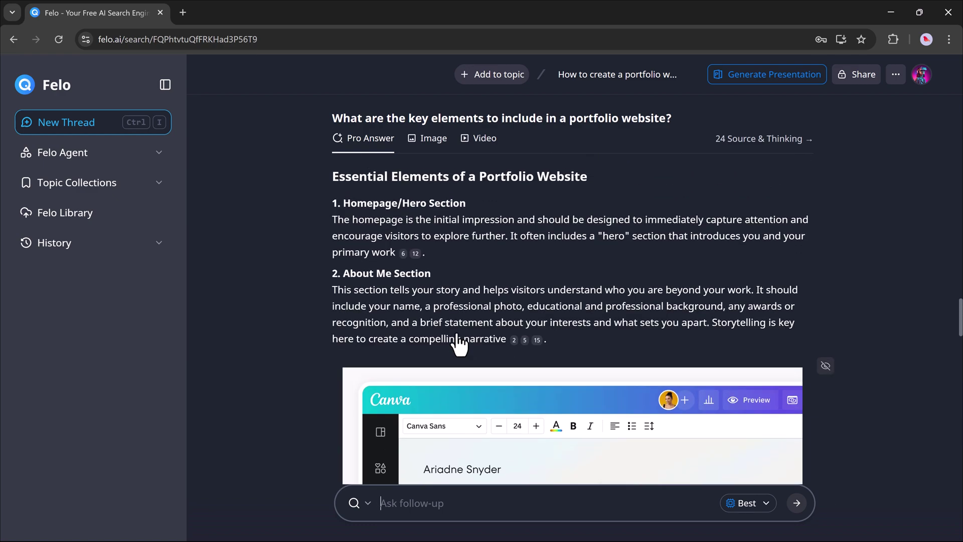
pyautogui.scroll(20, 459, 345)
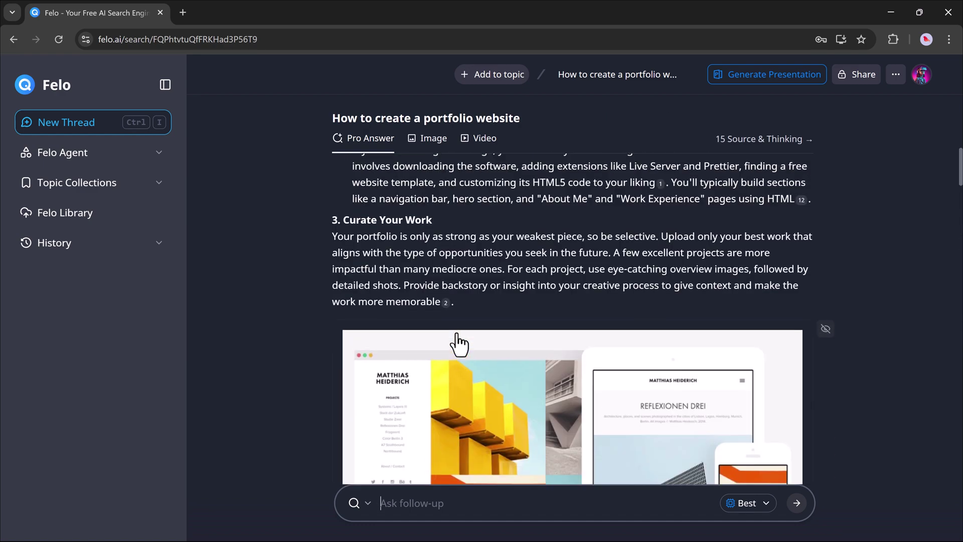
pyautogui.click(66, 122)
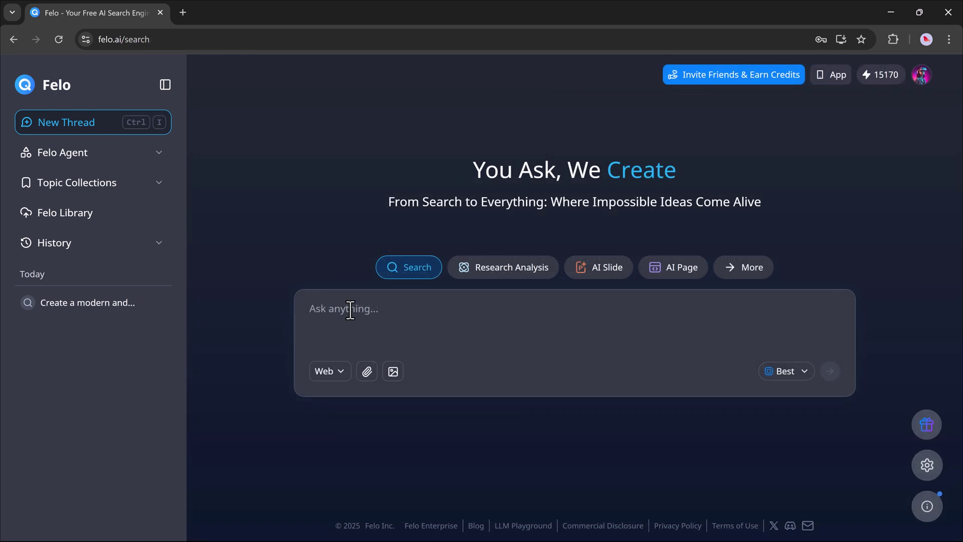
# Step: Use Research Analysis mode with the prompt on top trending Tech queries over 30 days
pyautogui.click(494, 266)
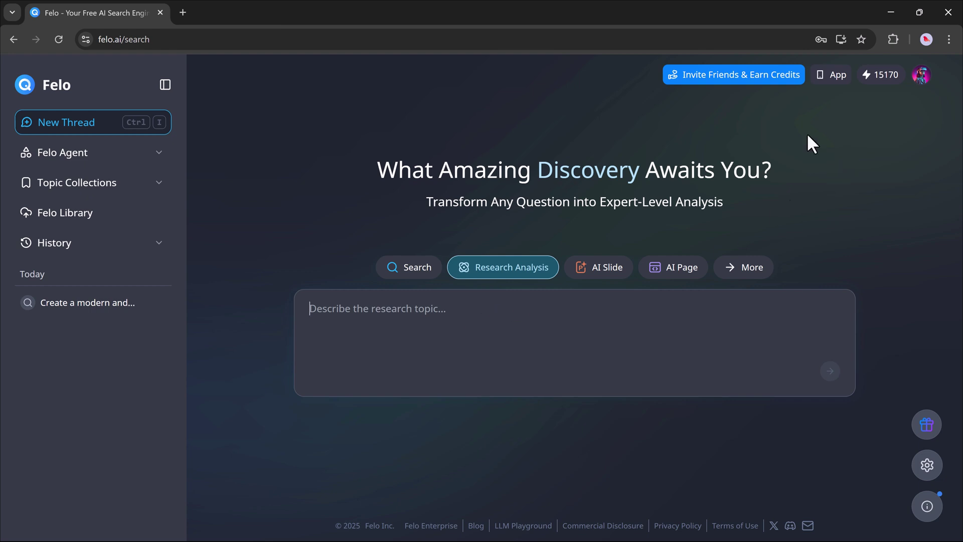
pyautogui.click(434, 319)
pyautogui.write('Analyze the top trending search queries related to [Tech] in the last 30 days.')
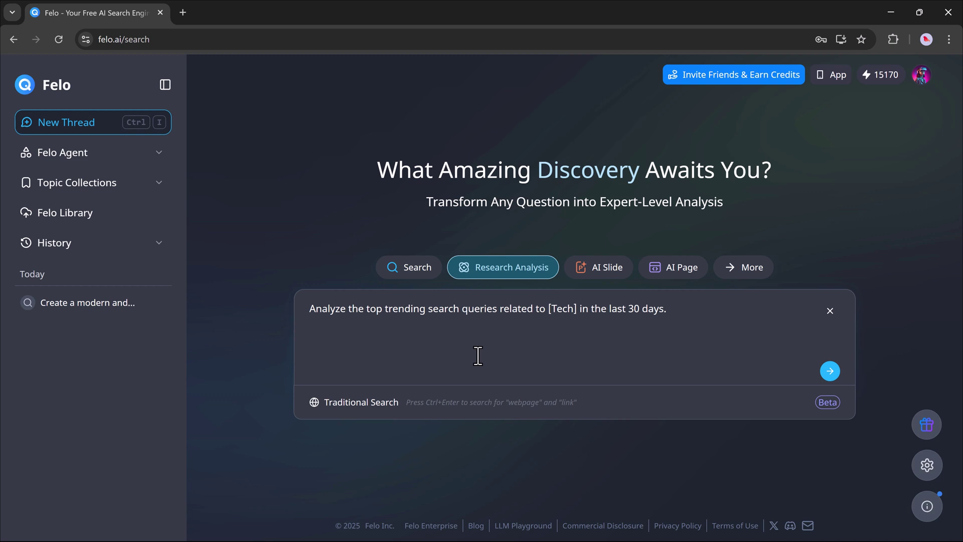
# Step: Submit the Tech-trends research query and read through the 187-source report
pyautogui.click(829, 372)
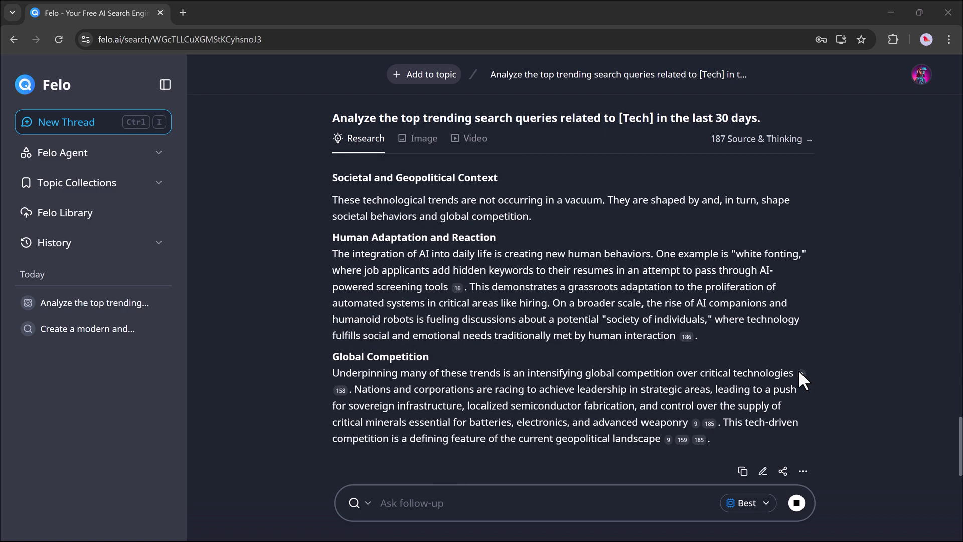
pyautogui.scroll(14, 727, 311)
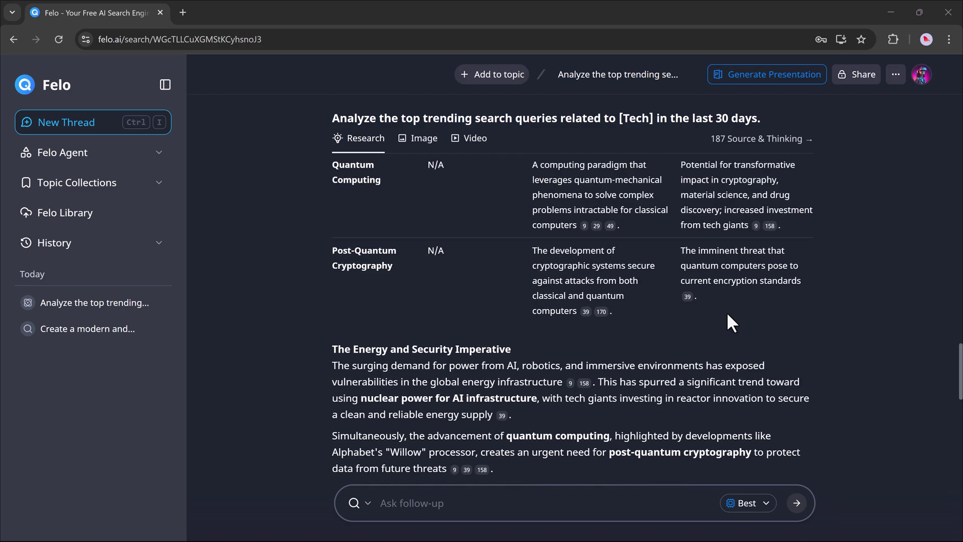
pyautogui.scroll(20, 726, 311)
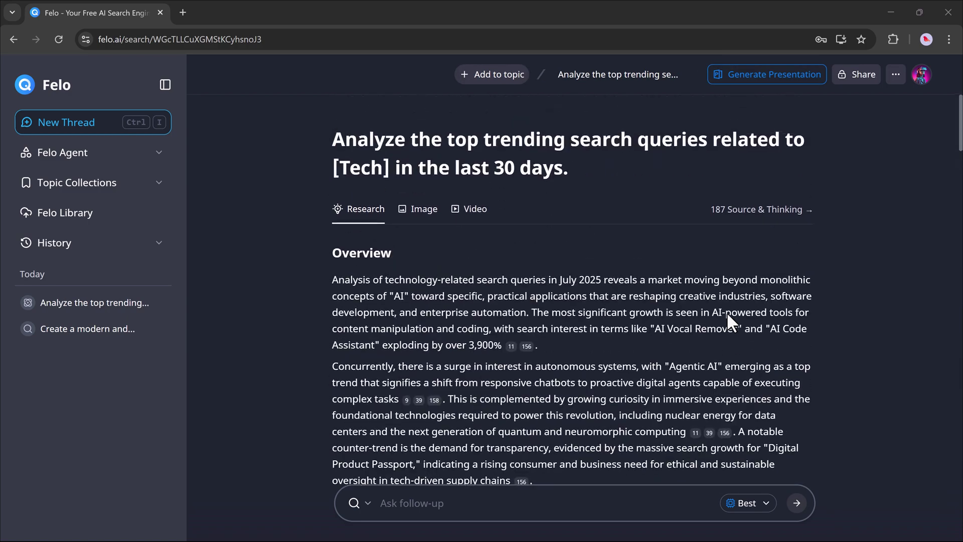
pyautogui.scroll(-3, 452, 304)
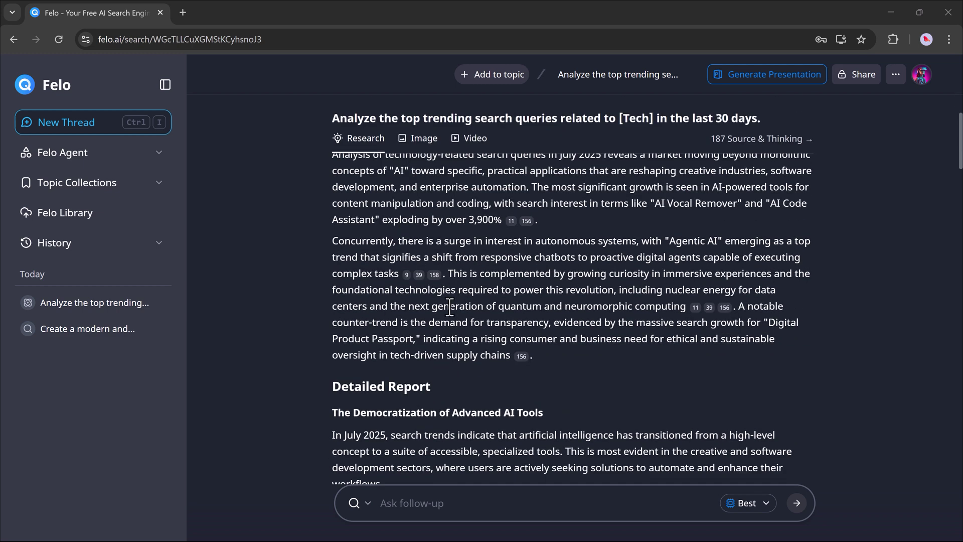
pyautogui.scroll(-10, 450, 306)
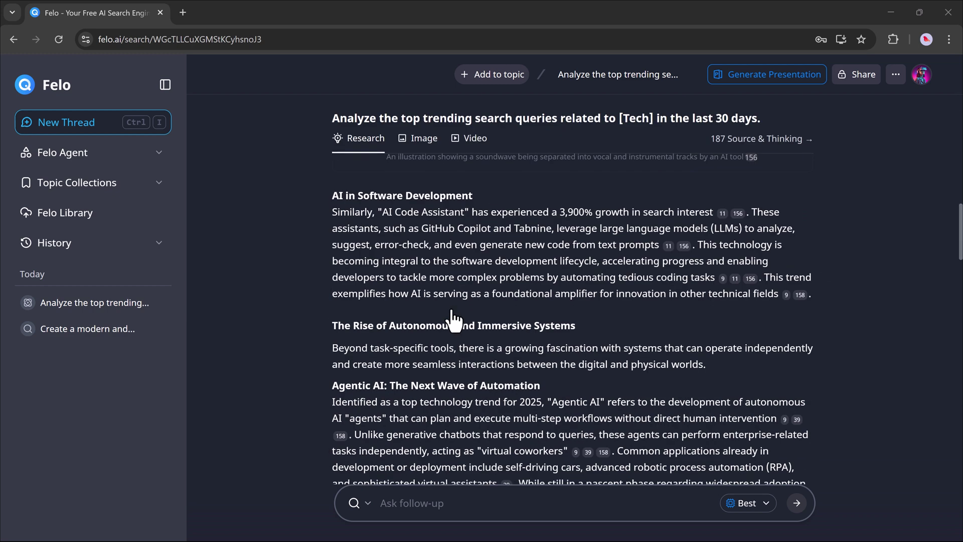
pyautogui.scroll(-15, 451, 312)
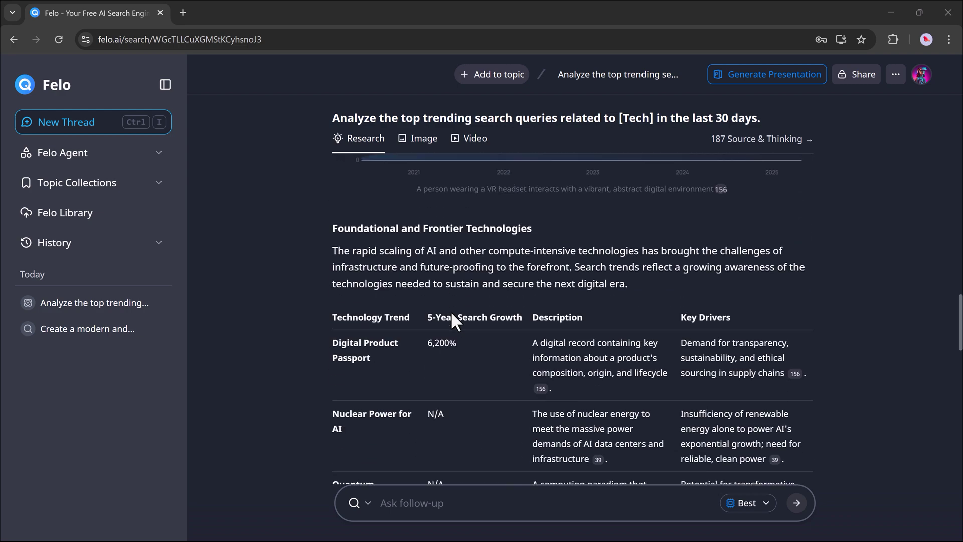
pyautogui.scroll(-12, 451, 312)
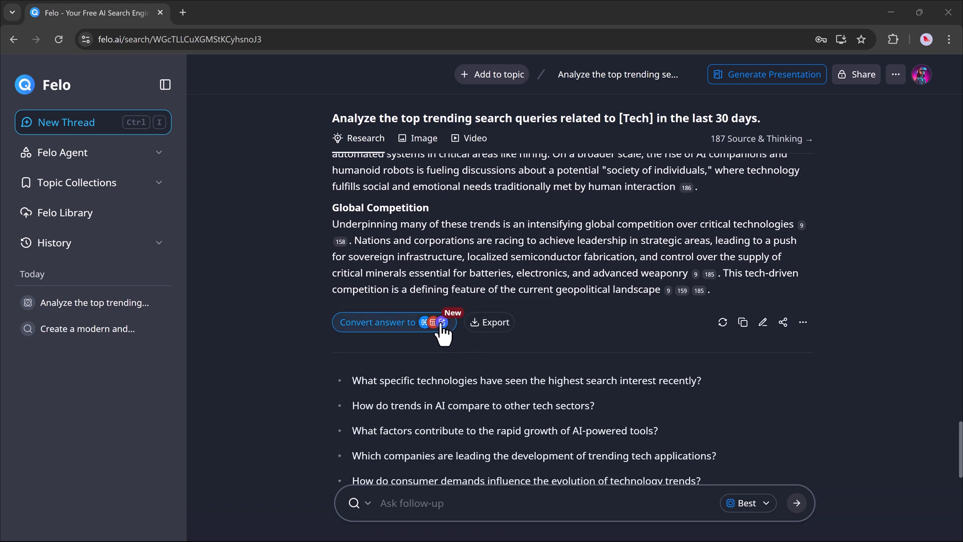
pyautogui.scroll(-1, 449, 384)
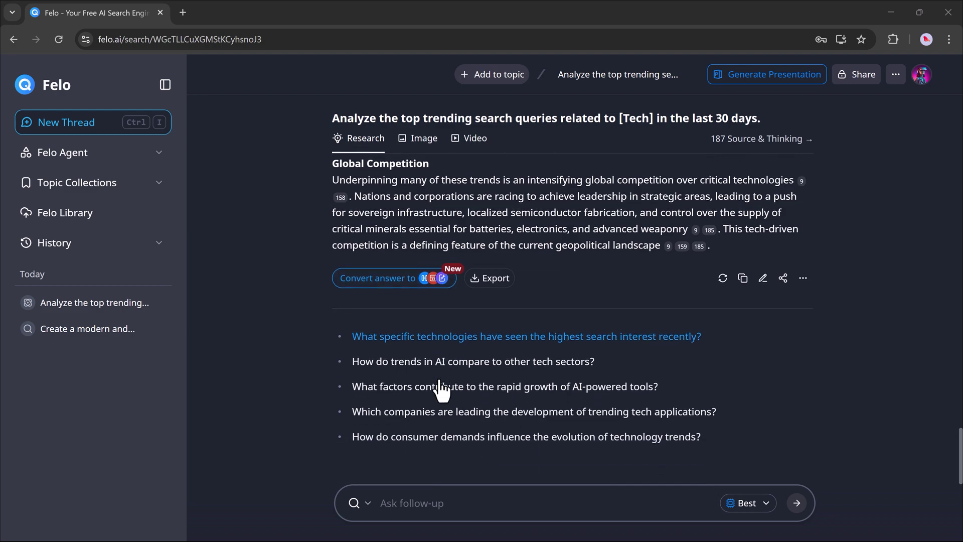
# Step: In a new AI Slide thread, submit the 'The Future of Technology' presentation prompt
pyautogui.scroll(20, 506, 442)
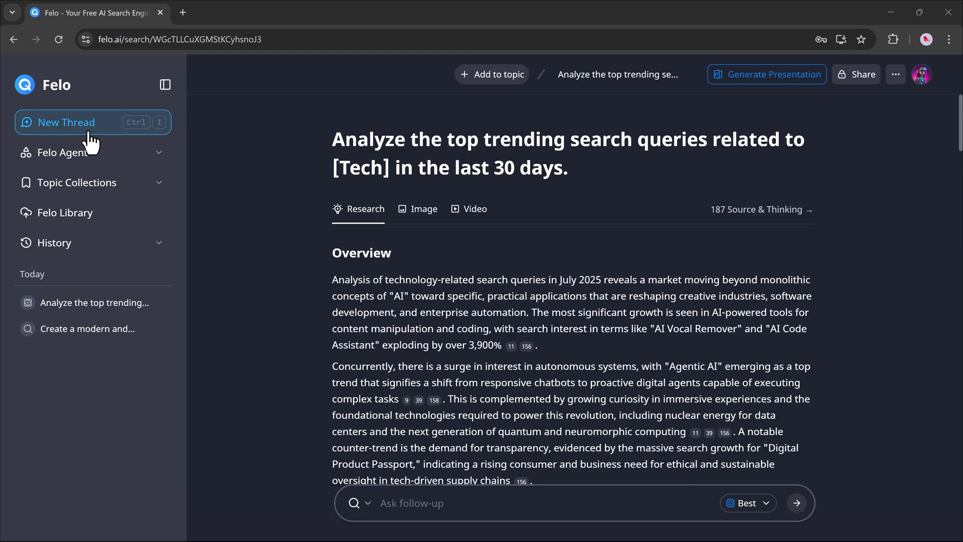
pyautogui.click(89, 134)
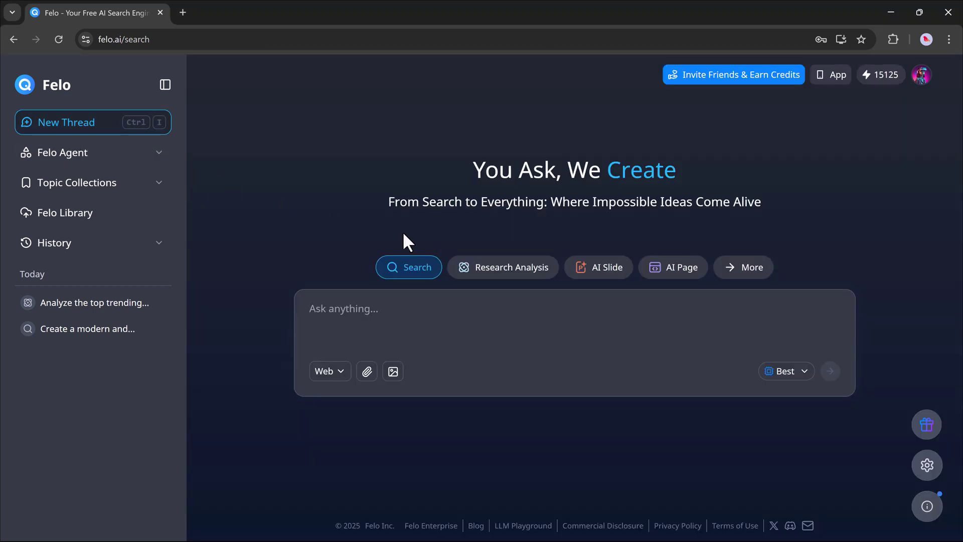
pyautogui.click(598, 281)
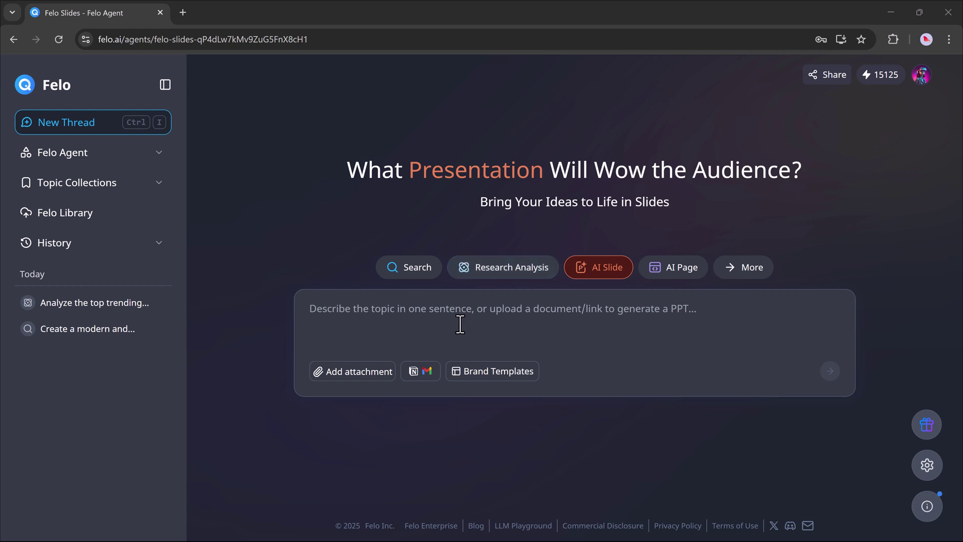
pyautogui.click(460, 324)
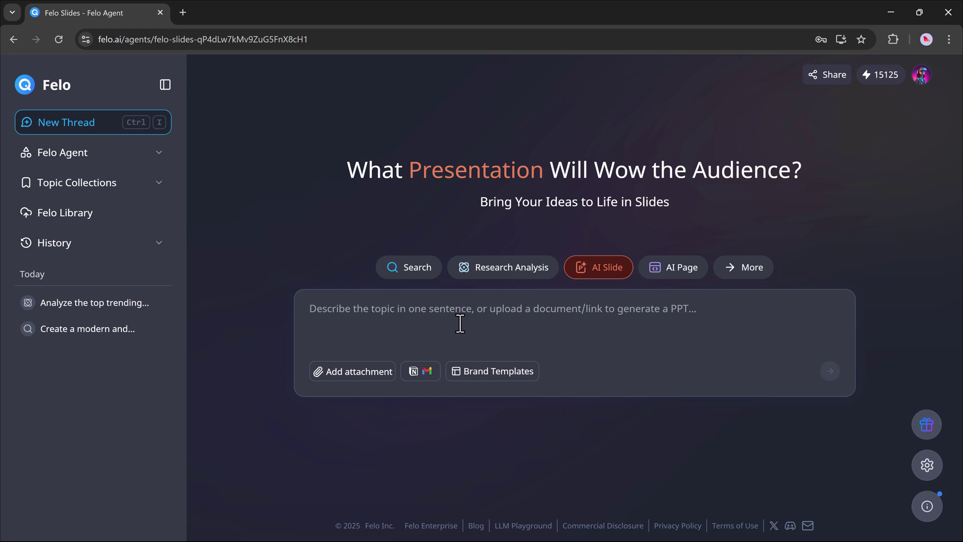
pyautogui.write("Create a modern slide presentation on 'The Future of Technology'. Cover key topics like Artificial Intelligence, Blockchain, Internet of Things (IoT), Augmented Reality, and Quantum Computing. Use a clean, futuristic design with icons, infographics, and minimal text. Include one slide for each topic, an introduction slide, and a final takeaway slide with key predictions.")
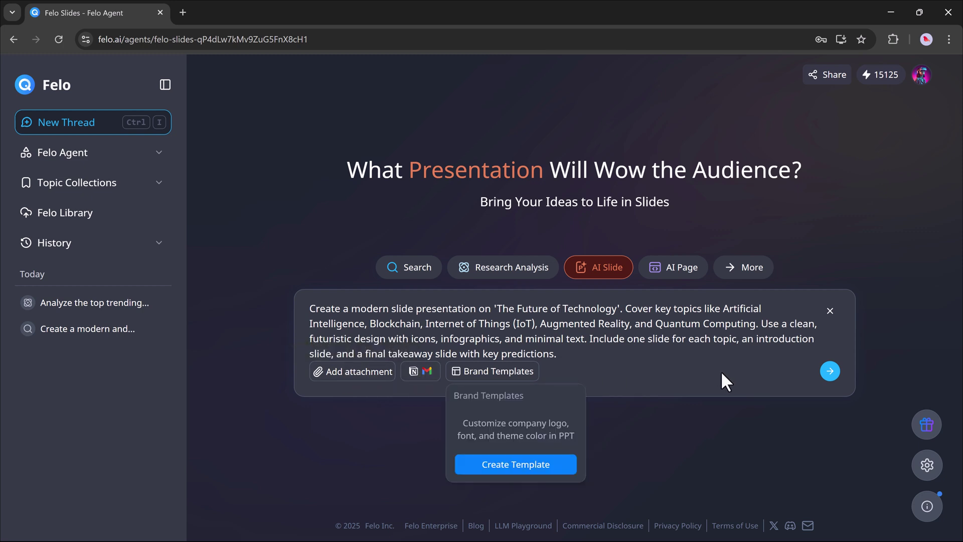
pyautogui.click(831, 372)
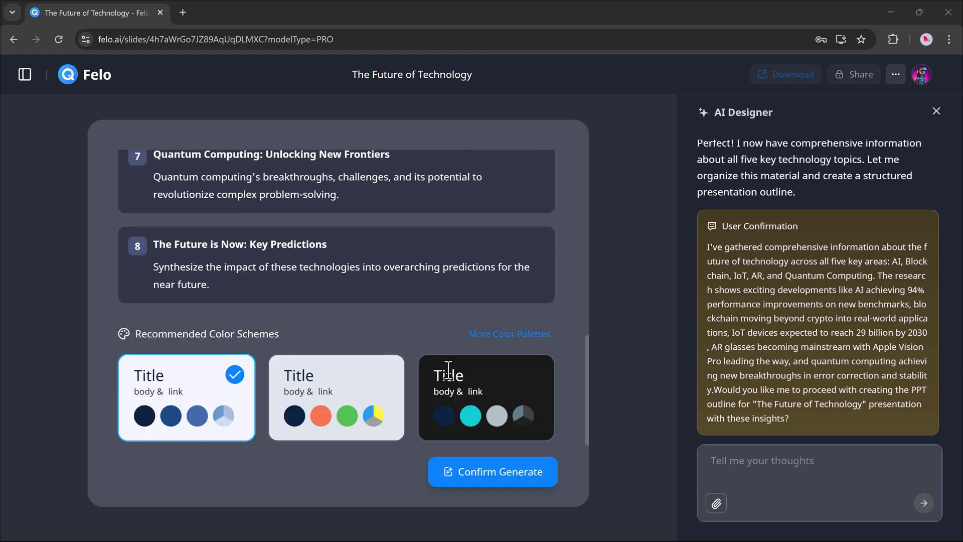
# Step: Compare the middle and dark colour schemes, then confirm generating the 8-slide deck
pyautogui.click(354, 383)
pyautogui.click(432, 398)
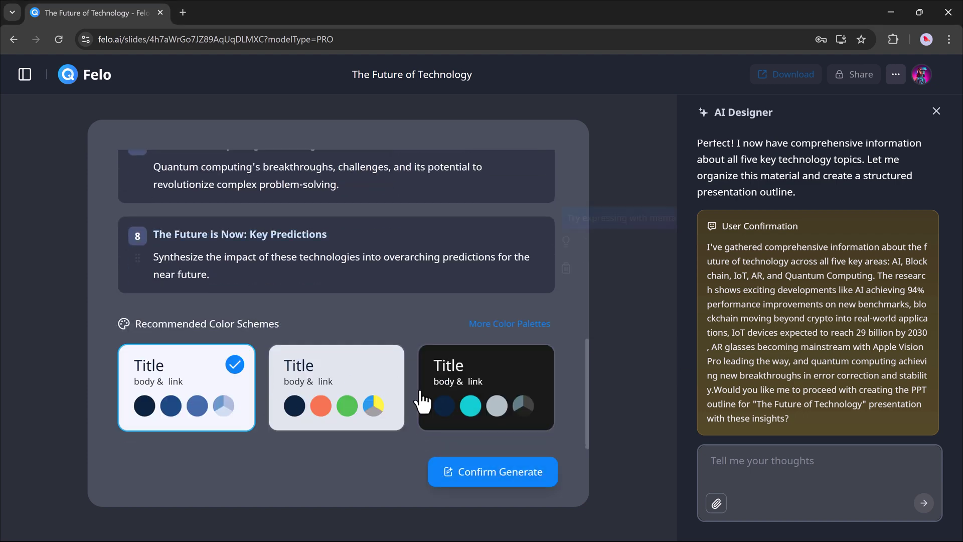
pyautogui.click(479, 479)
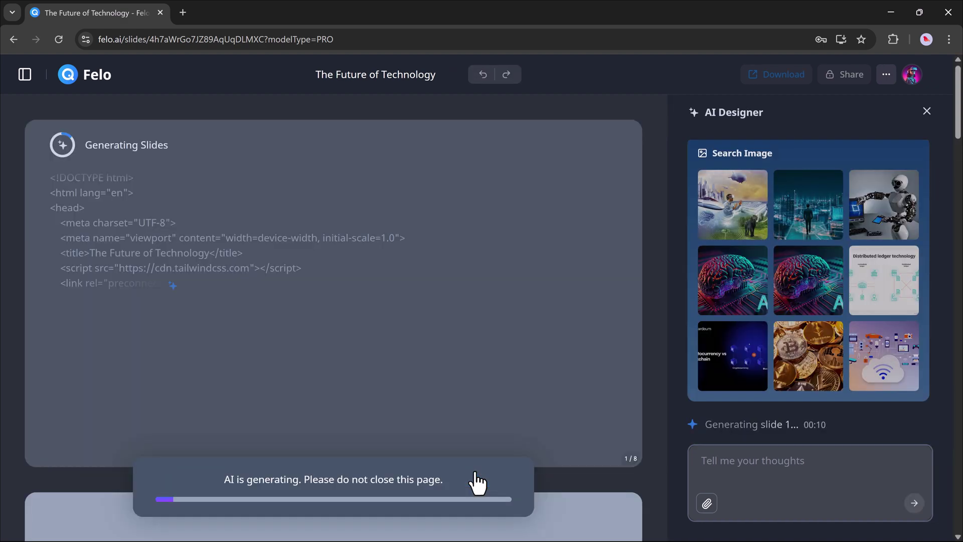
# Step: Scroll through the generated 'The Future of Technology' slides
pyautogui.scroll(15, 609, 387)
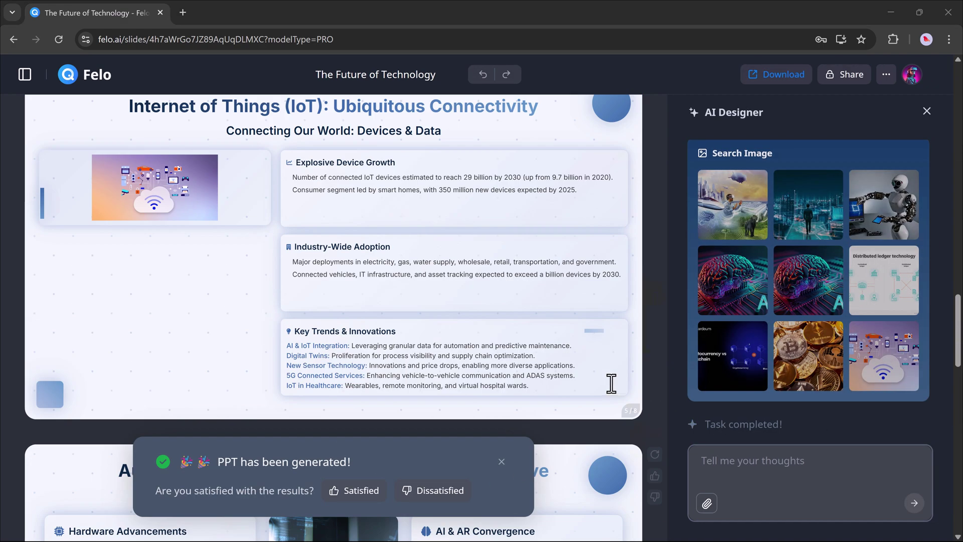
pyautogui.scroll(10, 623, 371)
pyautogui.scroll(-14, 552, 301)
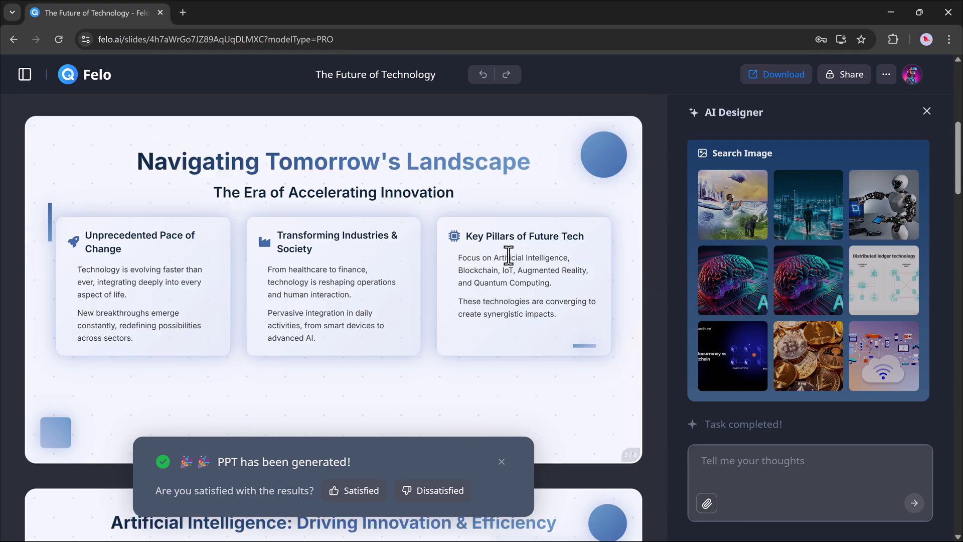
pyautogui.scroll(-20, 515, 251)
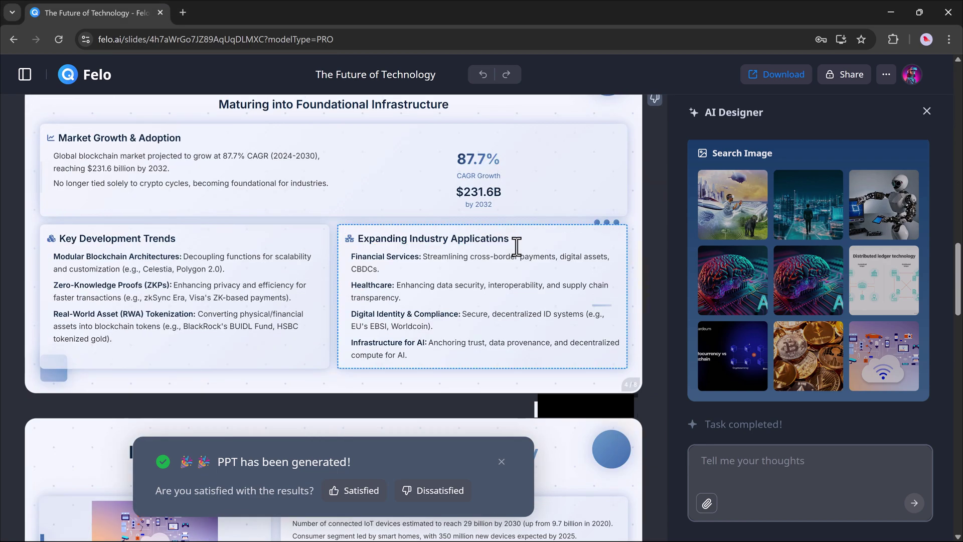
pyautogui.scroll(-6, 522, 254)
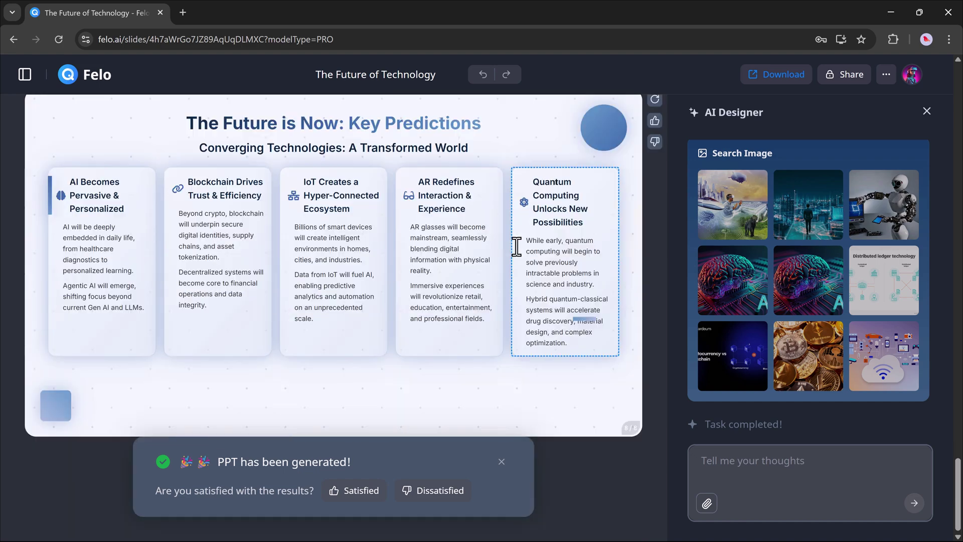
pyautogui.scroll(20, 517, 247)
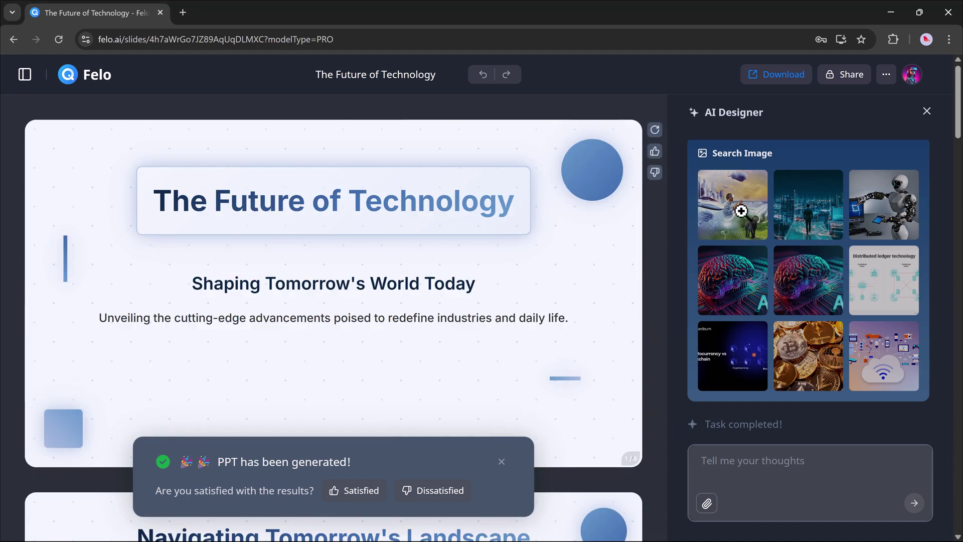
# Step: View the suggested deck images, including the Britannica robot, then close the viewer
pyautogui.click(741, 211)
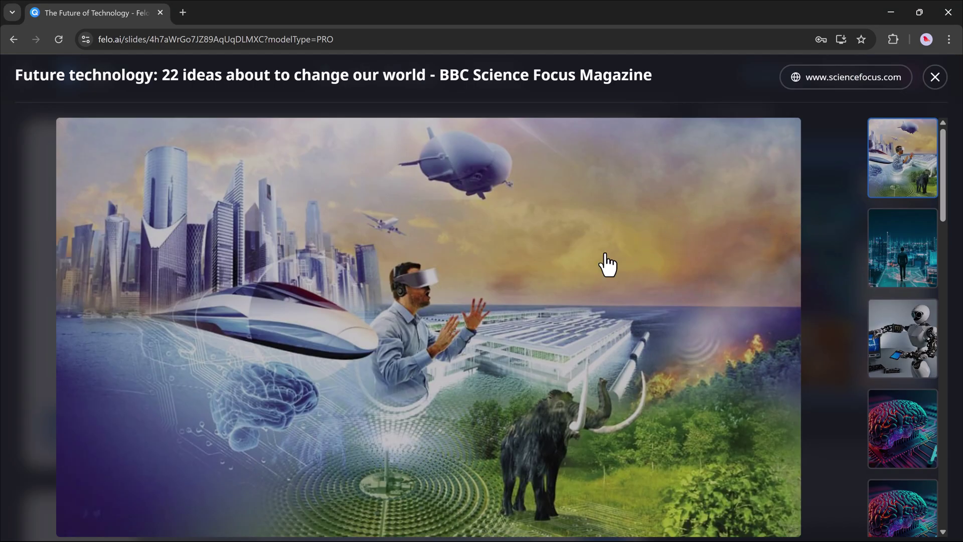
pyautogui.click(911, 263)
pyautogui.click(909, 331)
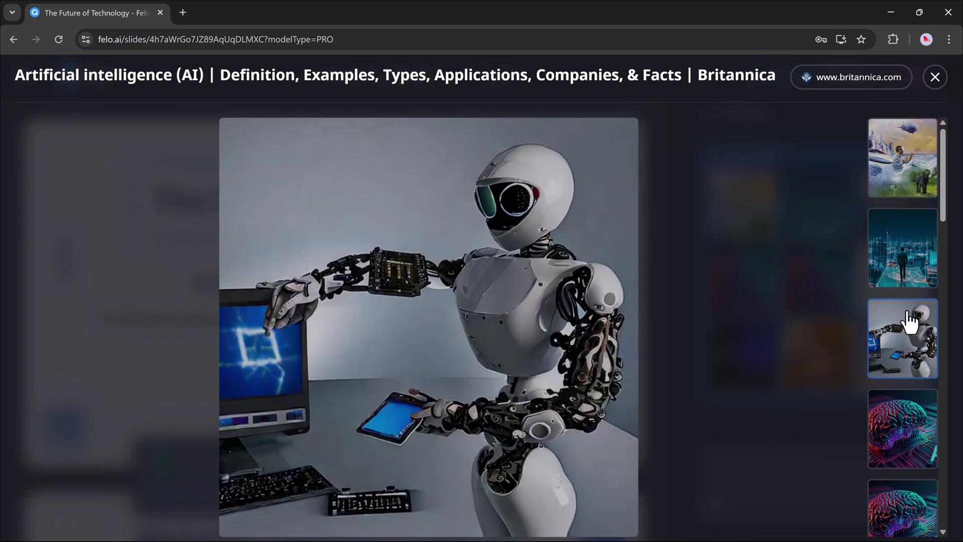
pyautogui.click(828, 175)
pyautogui.scroll(-6, 507, 254)
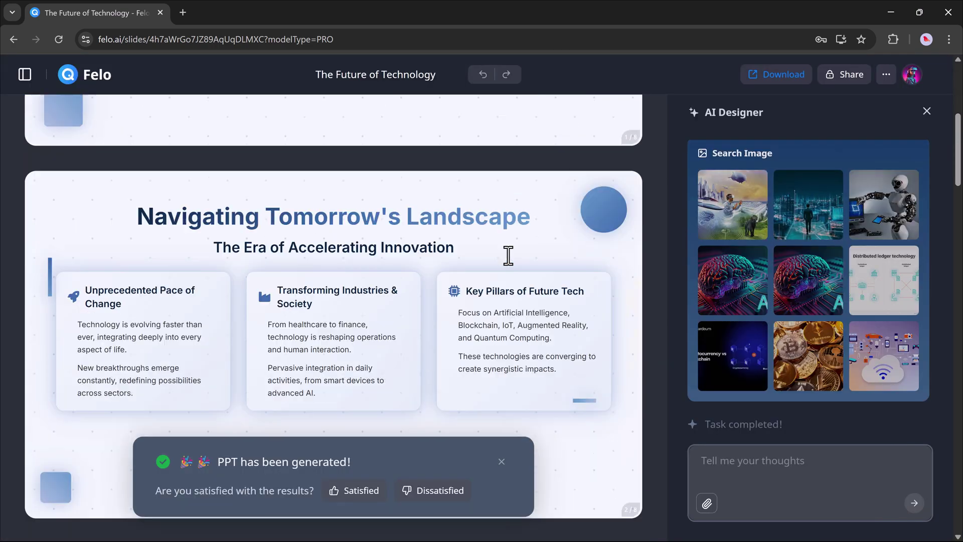
pyautogui.scroll(-2, 507, 256)
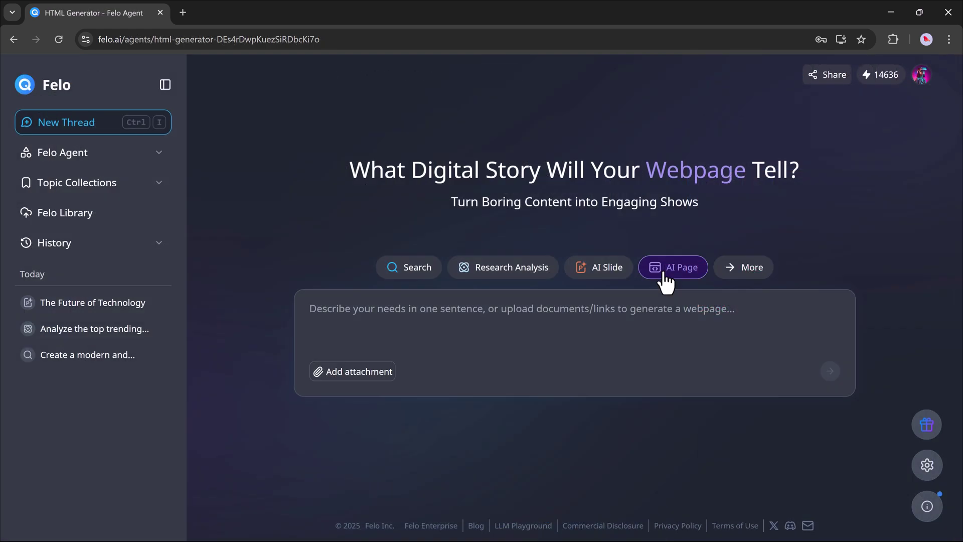
# Step: Switch to AI Page mode and send the business-homepage prompt to generate ExcelBiz
pyautogui.click(665, 275)
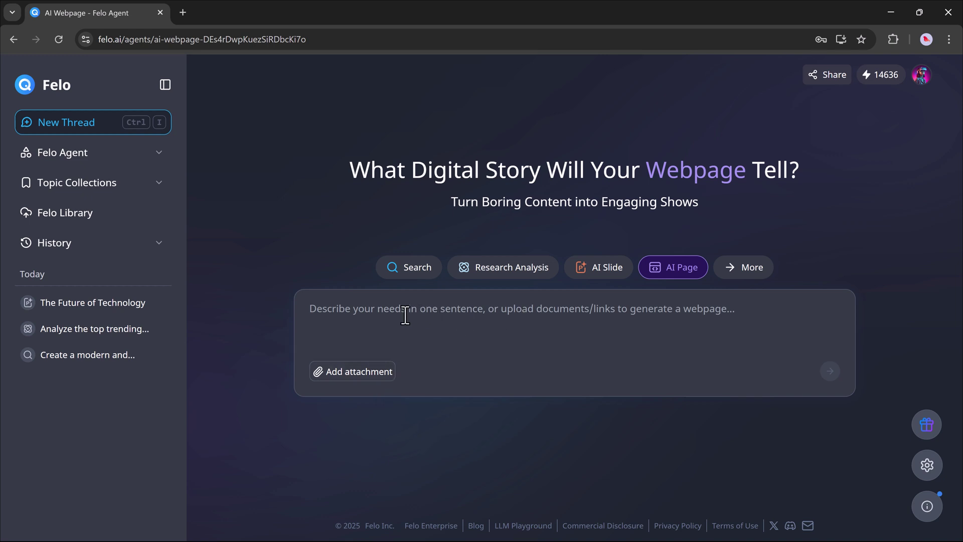
pyautogui.write('Create a professional business website homepage. It should include a modern hero section with a bold headline, business mission, and call-to-action button. Add sections for services, client testimonials, about us, and contact form. Use clean fonts, corporate colors (blue, grey, white), and sleek icons. Layout should be responsive and mobile-friendly')
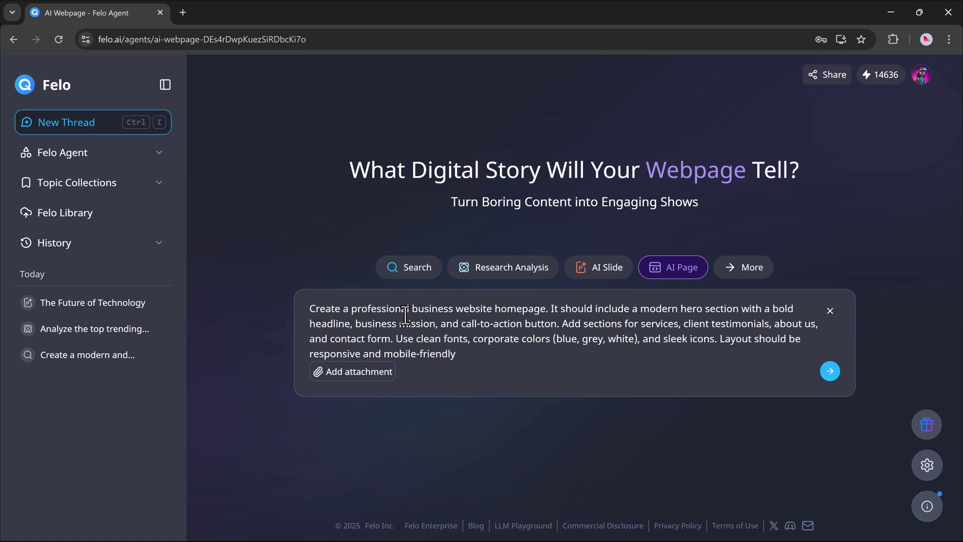
pyautogui.click(831, 372)
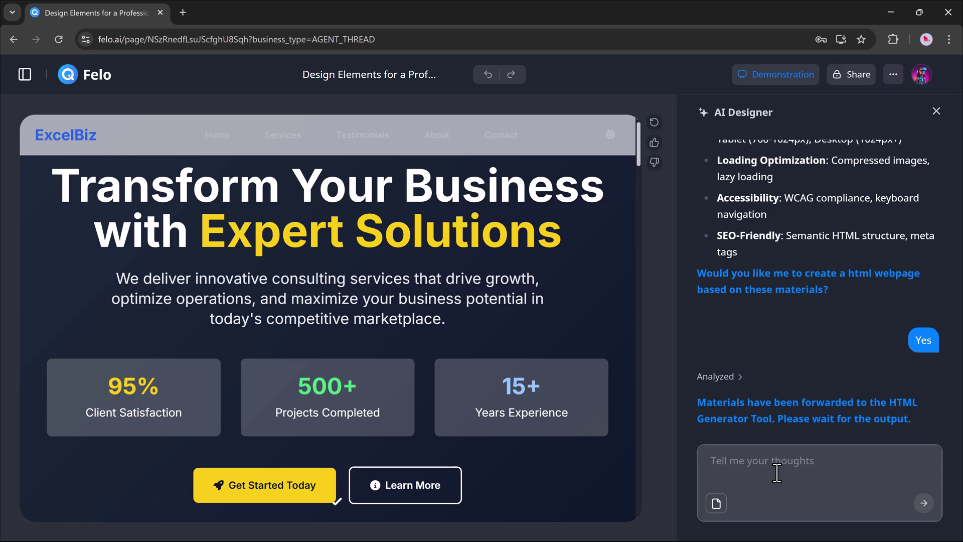
# Step: Select the Expert Solutions heading, its paragraph, and the hero section in the editor
pyautogui.click(506, 232)
pyautogui.click(561, 300)
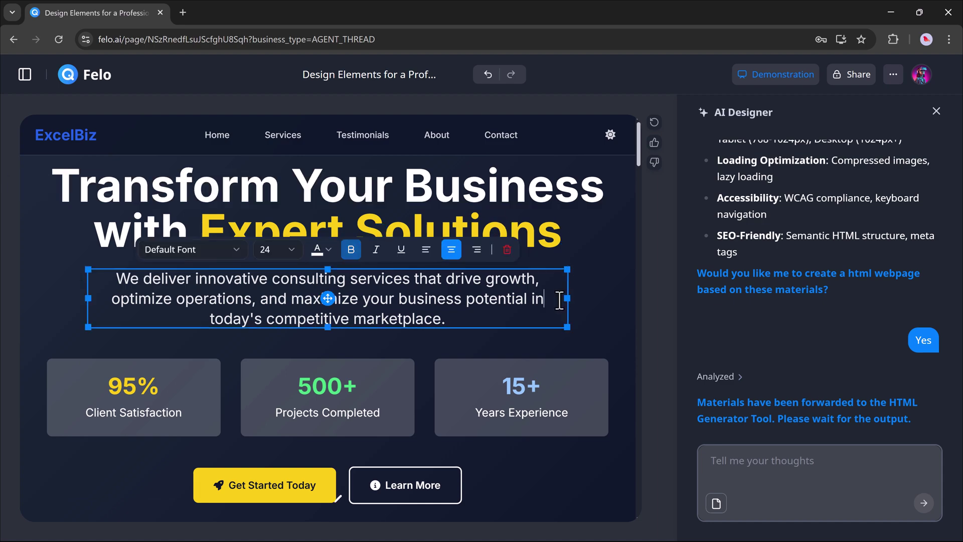
pyautogui.click(604, 297)
pyautogui.scroll(-5, 634, 295)
pyautogui.scroll(-15, 635, 295)
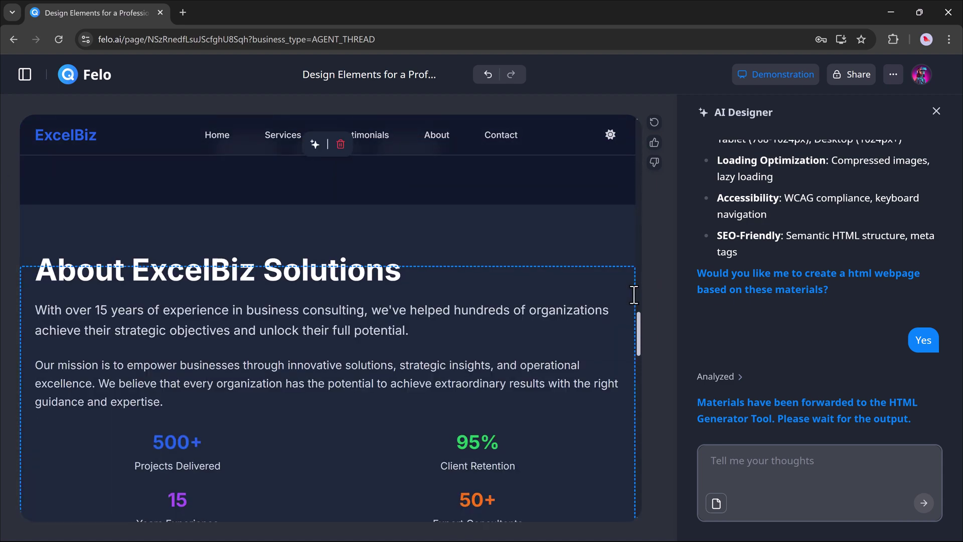
pyautogui.scroll(-5, 635, 295)
# Step: Recolour the Our Core Values heading pink
pyautogui.click(183, 340)
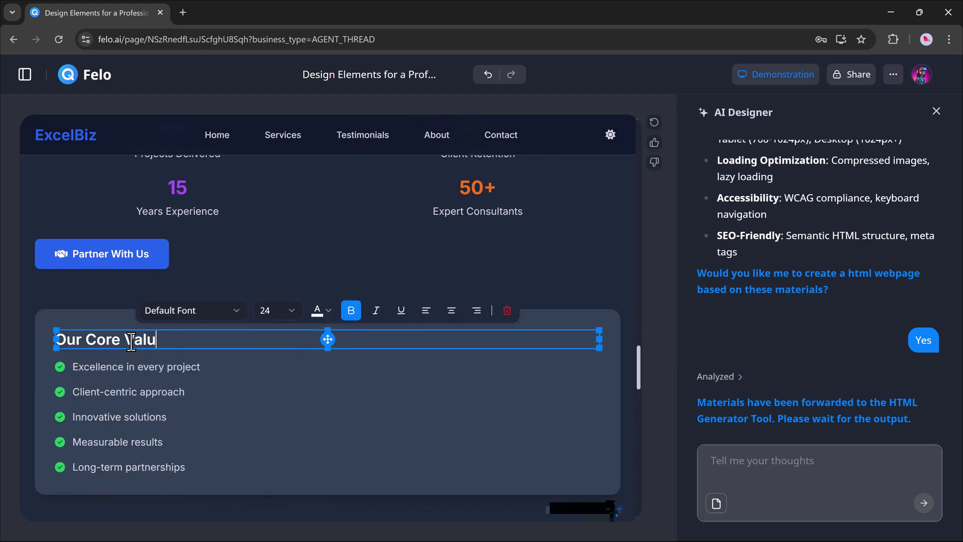
pyautogui.click(317, 311)
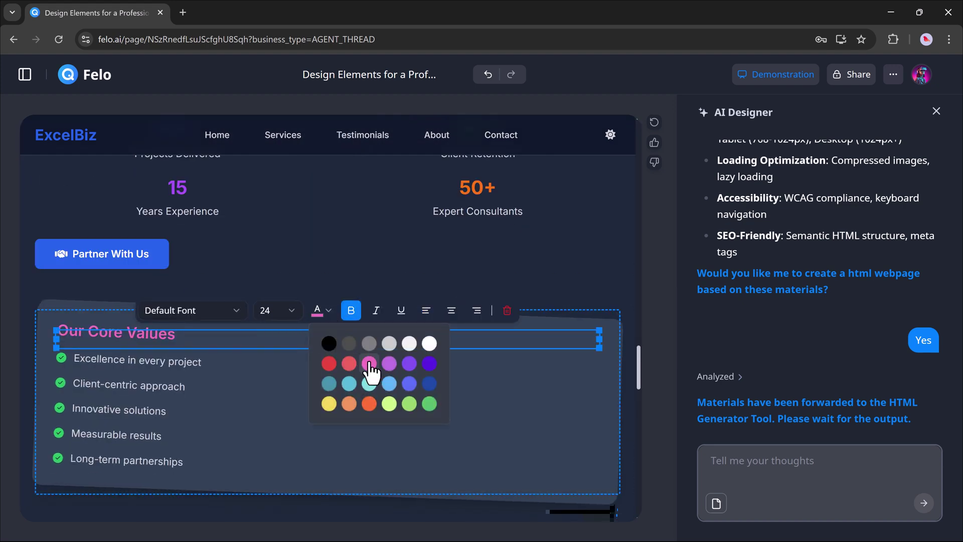
pyautogui.click(368, 368)
pyautogui.click(408, 391)
pyautogui.scroll(20, 281, 316)
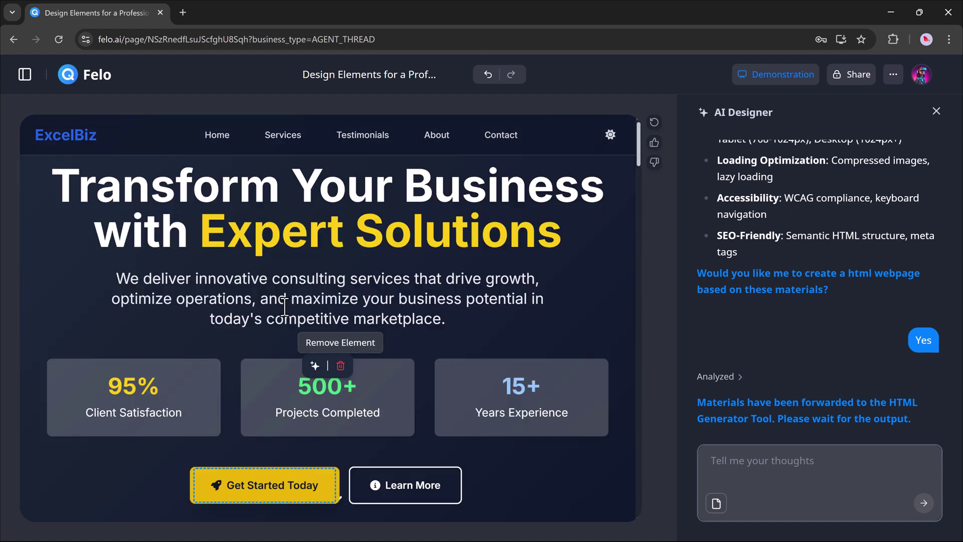
pyautogui.scroll(-4, 314, 393)
# Step: Make the Our Services heading red italic
pyautogui.click(378, 386)
pyautogui.click(376, 366)
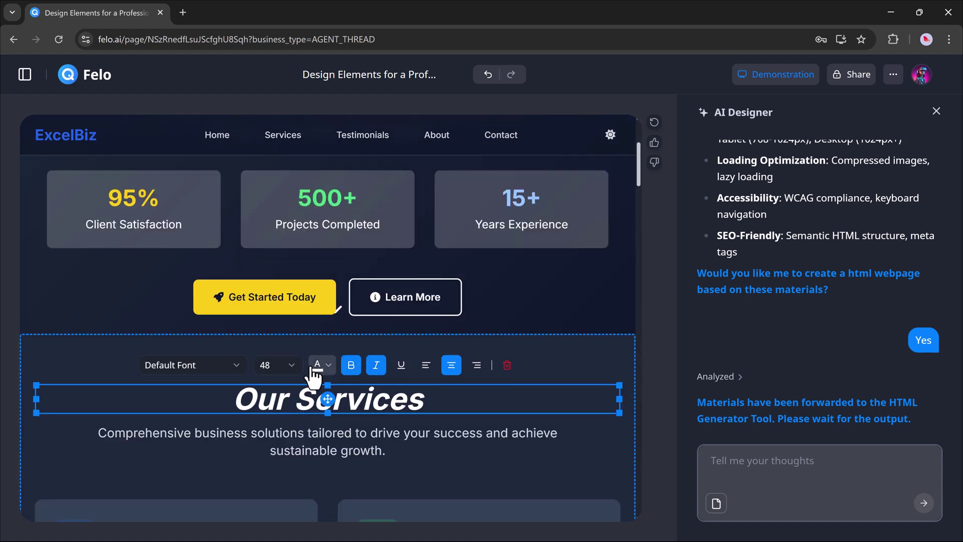
pyautogui.click(318, 365)
pyautogui.click(333, 422)
# Step: Make the Expert Solutions headline green italic
pyautogui.scroll(4, 502, 322)
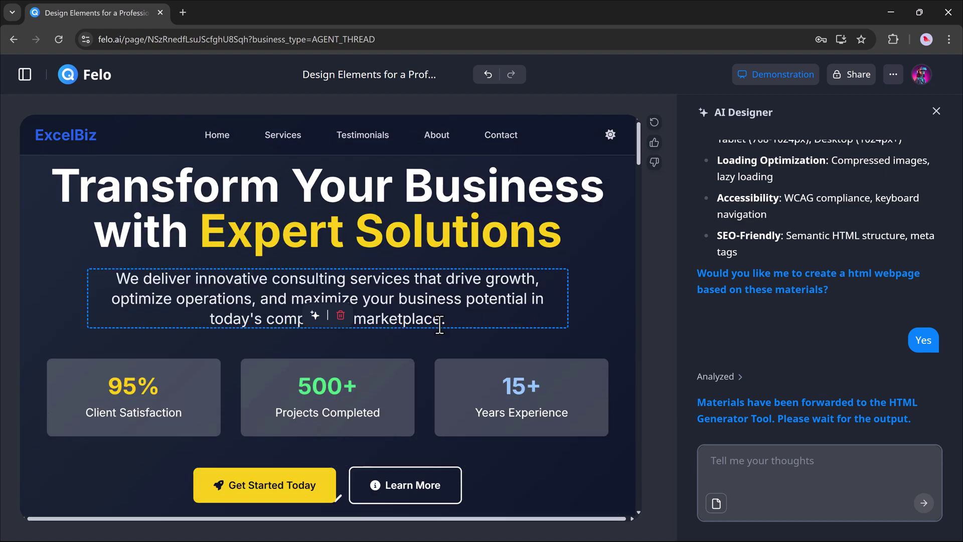
pyautogui.click(271, 231)
pyautogui.click(247, 185)
pyautogui.click(190, 185)
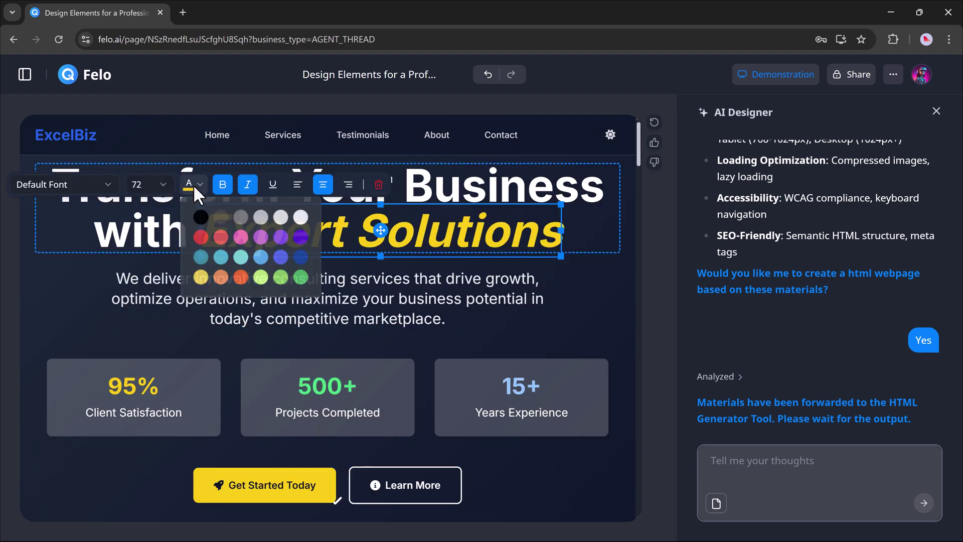
pyautogui.click(256, 236)
pyautogui.click(499, 306)
pyautogui.click(580, 318)
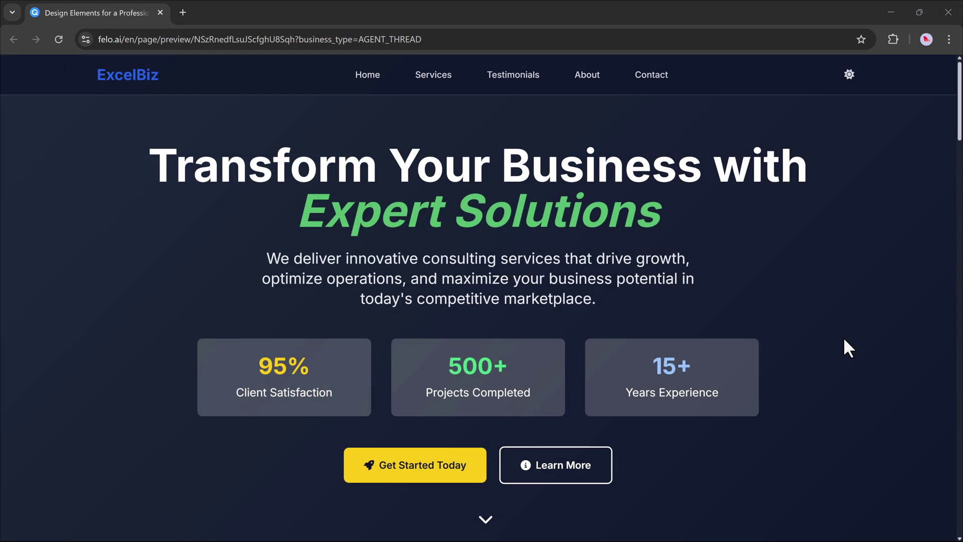
# Step: Review the dark ExcelBiz preview, then switch it to the light theme with the sun toggle
pyautogui.scroll(-9, 766, 296)
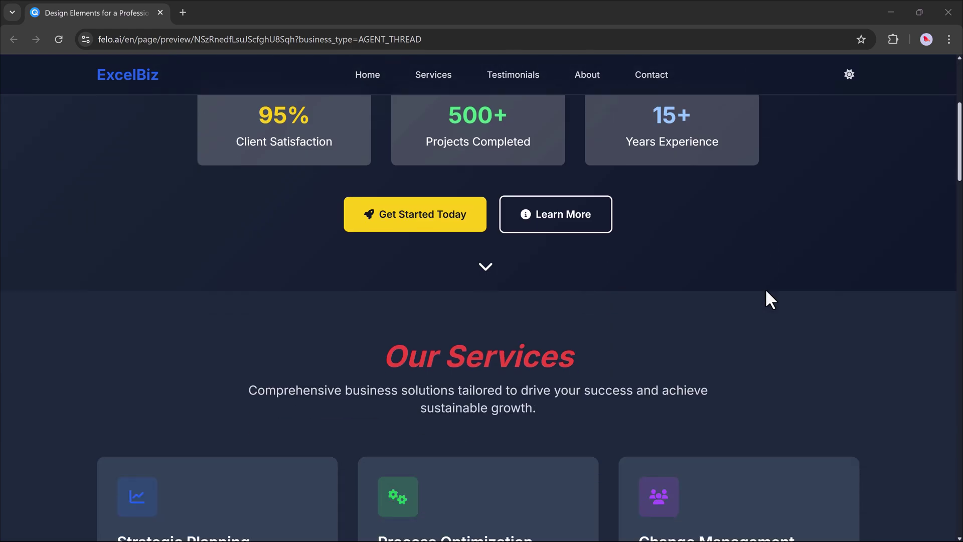
pyautogui.scroll(-15, 766, 292)
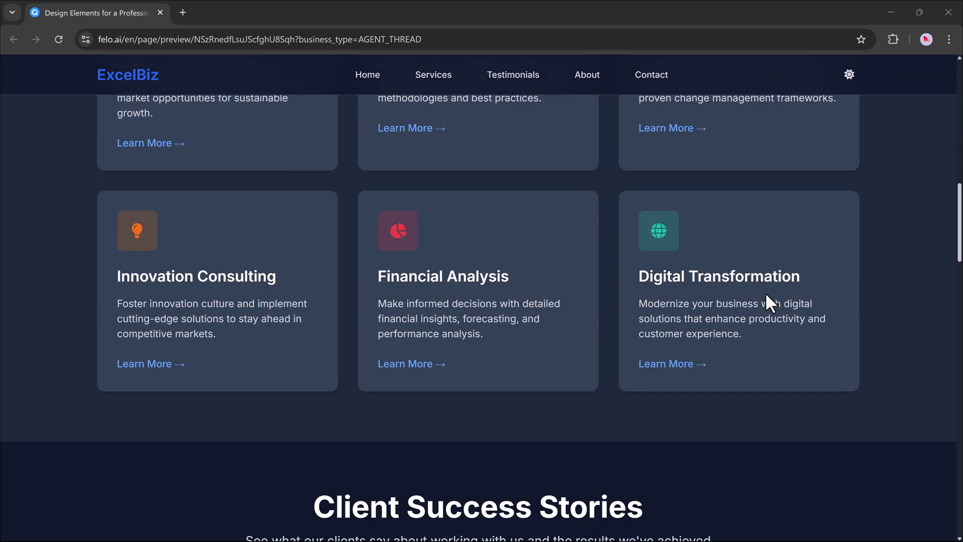
pyautogui.scroll(-11, 767, 296)
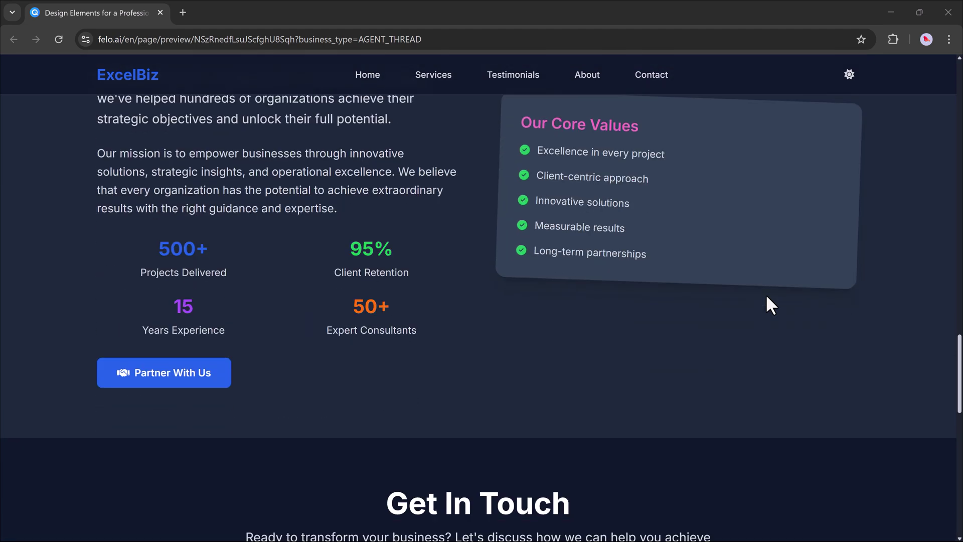
pyautogui.scroll(-2, 767, 296)
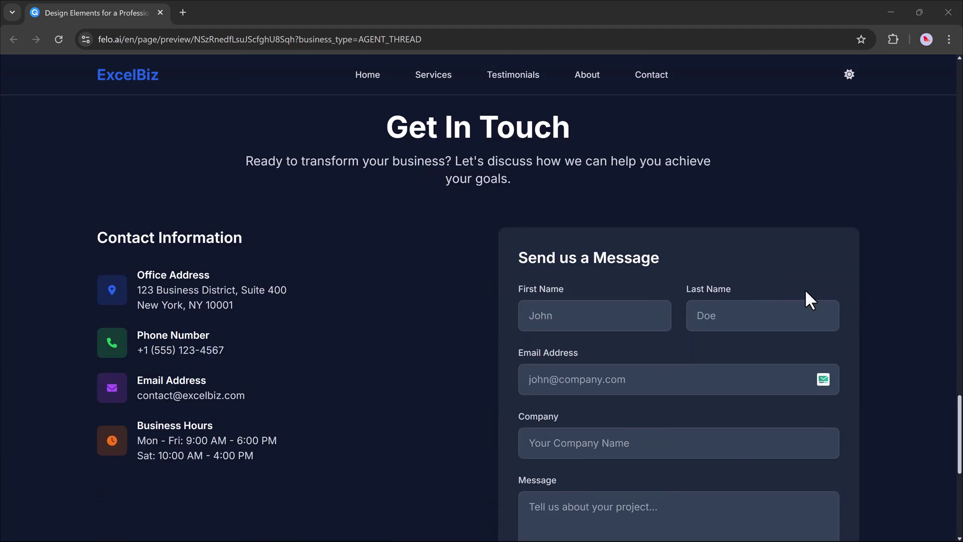
pyautogui.scroll(-6, 806, 291)
pyautogui.scroll(8, 806, 291)
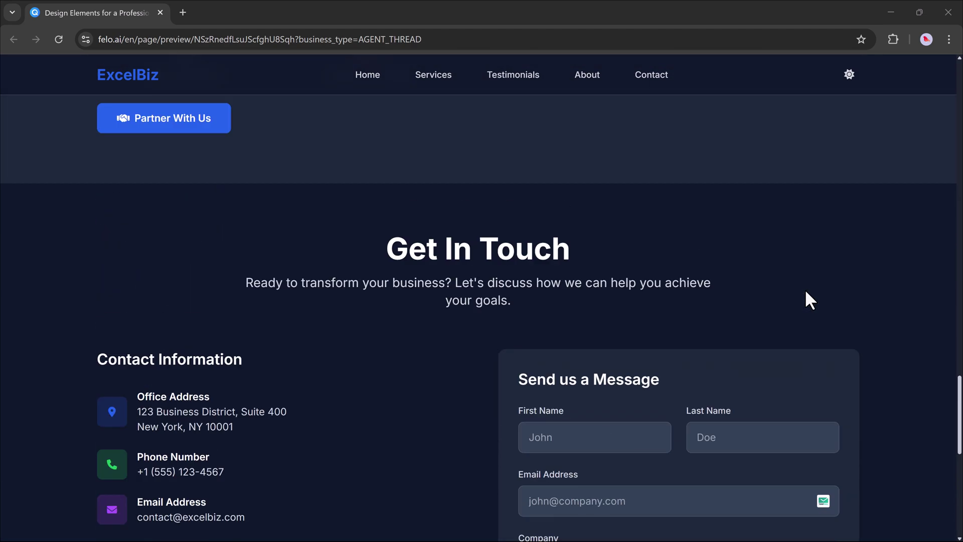
pyautogui.scroll(15, 806, 292)
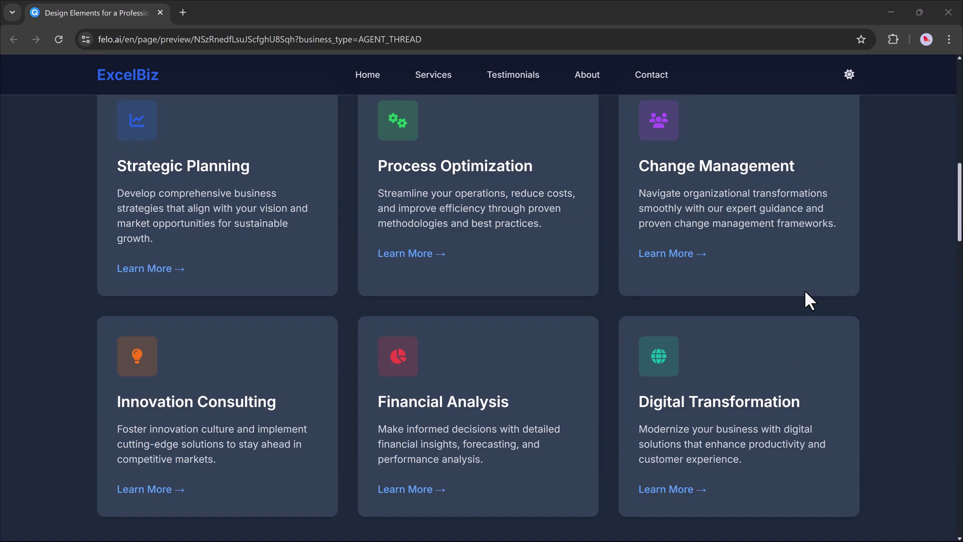
pyautogui.scroll(10, 805, 292)
pyautogui.click(850, 75)
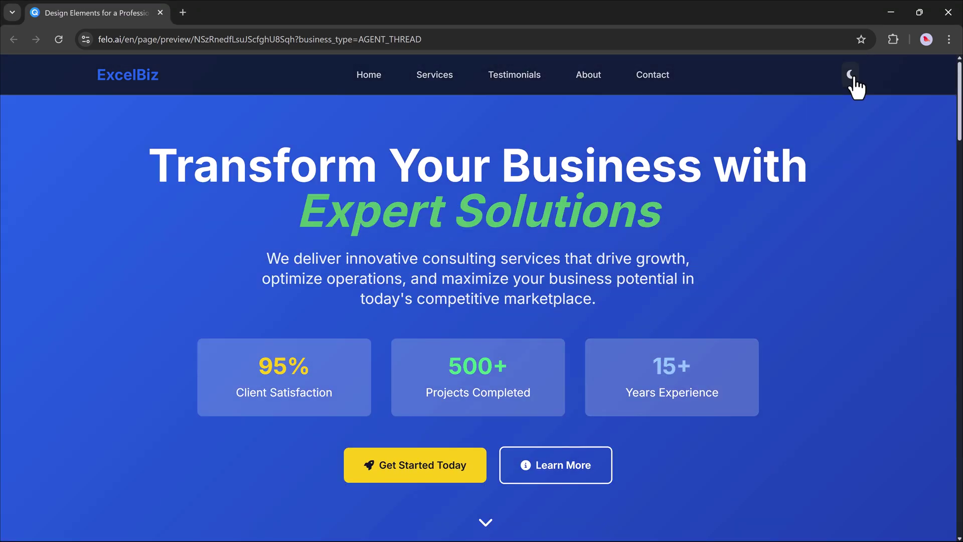
# Step: Check the light-themed page and jump to the Our Services section via the Services link
pyautogui.scroll(-15, 782, 307)
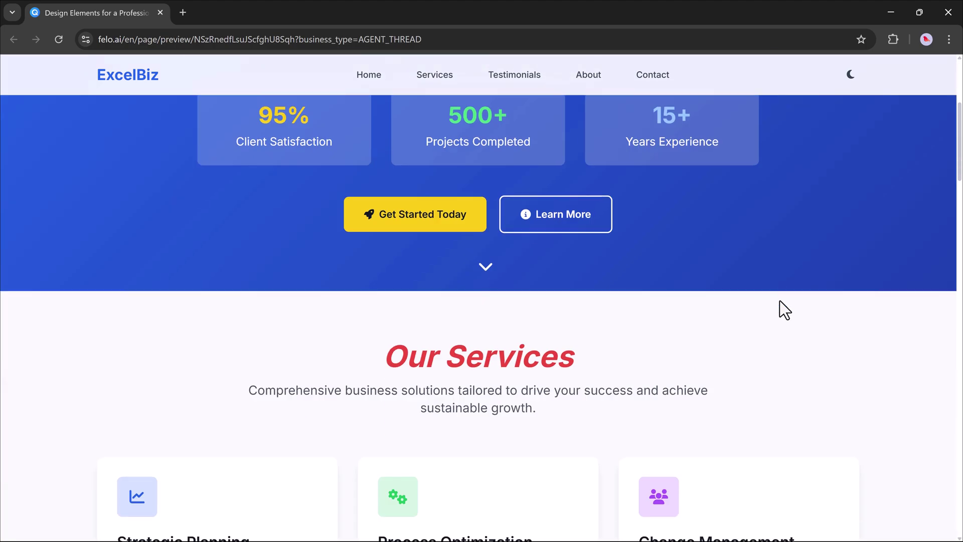
pyautogui.scroll(-15, 781, 307)
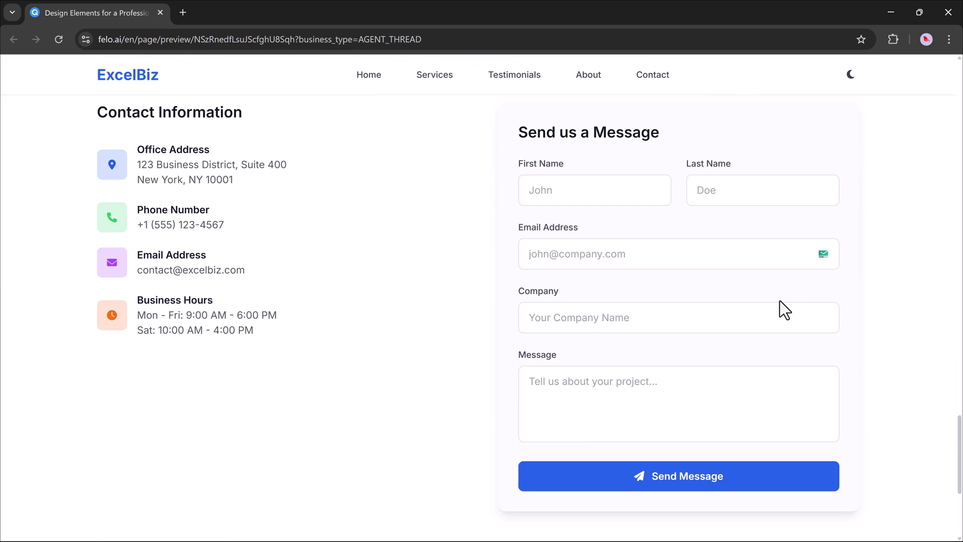
pyautogui.scroll(20, 783, 306)
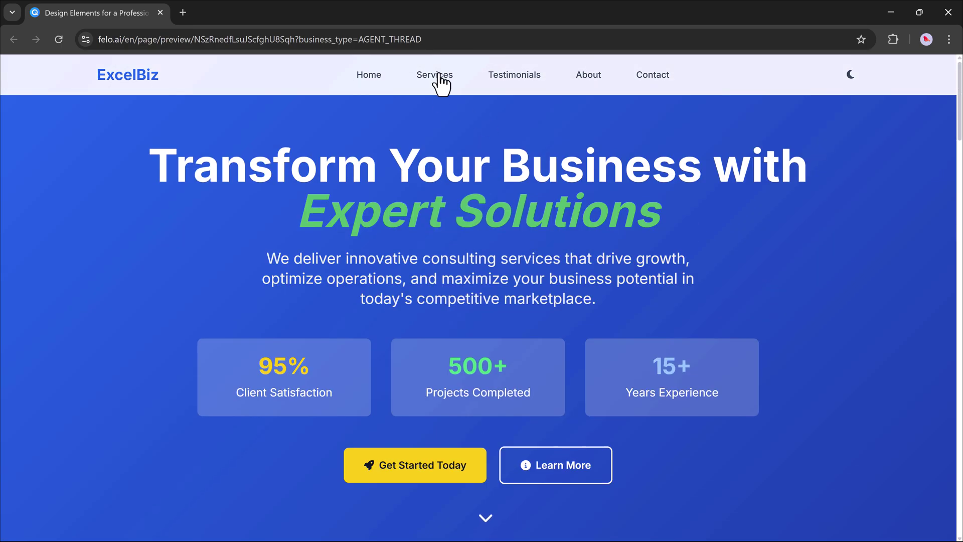
pyautogui.click(442, 80)
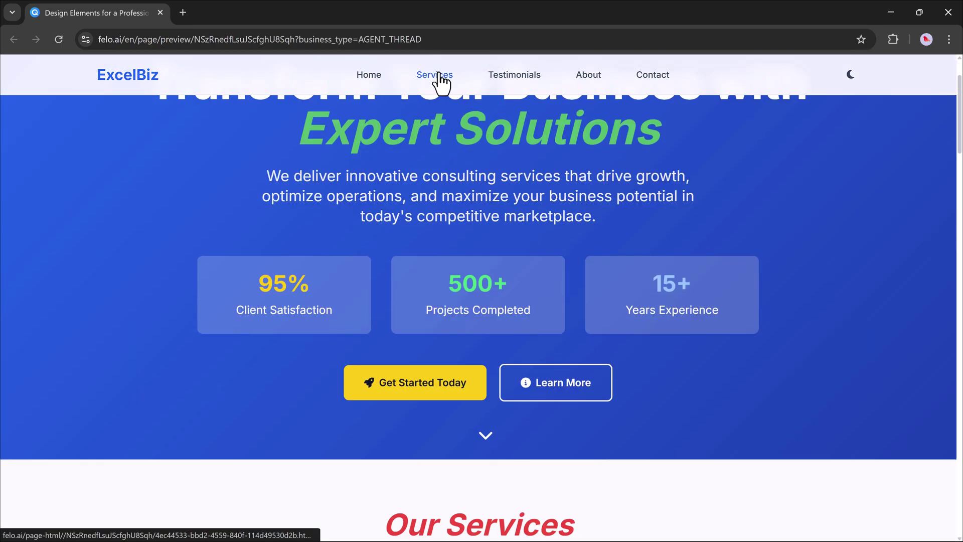